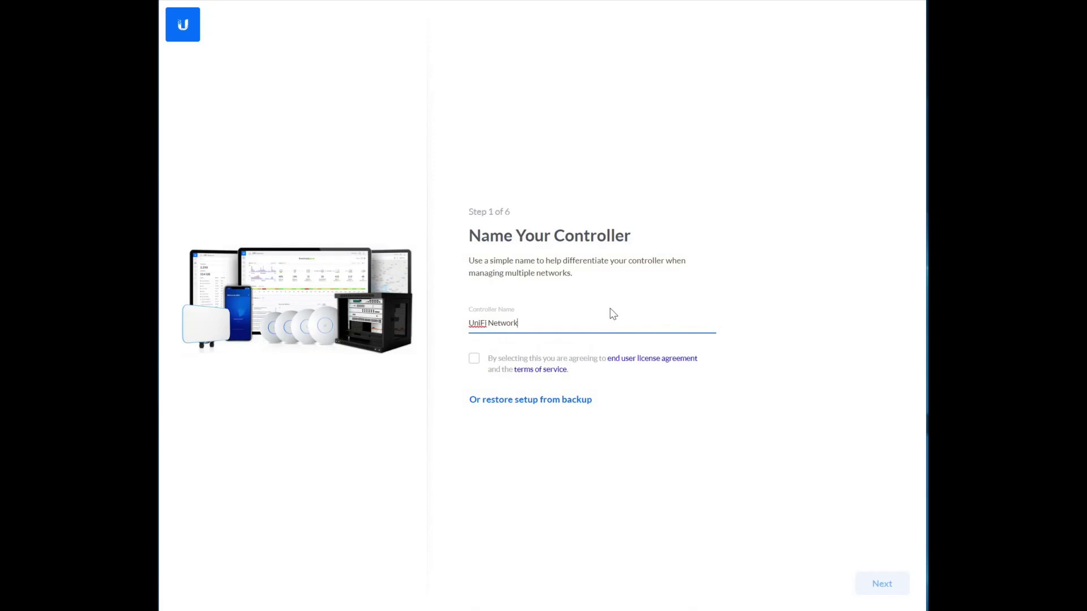
- Name the controller Branch Office and accept the licence agreement and terms
key(ctrl+a)
text(Branch Office)
click(474, 360)
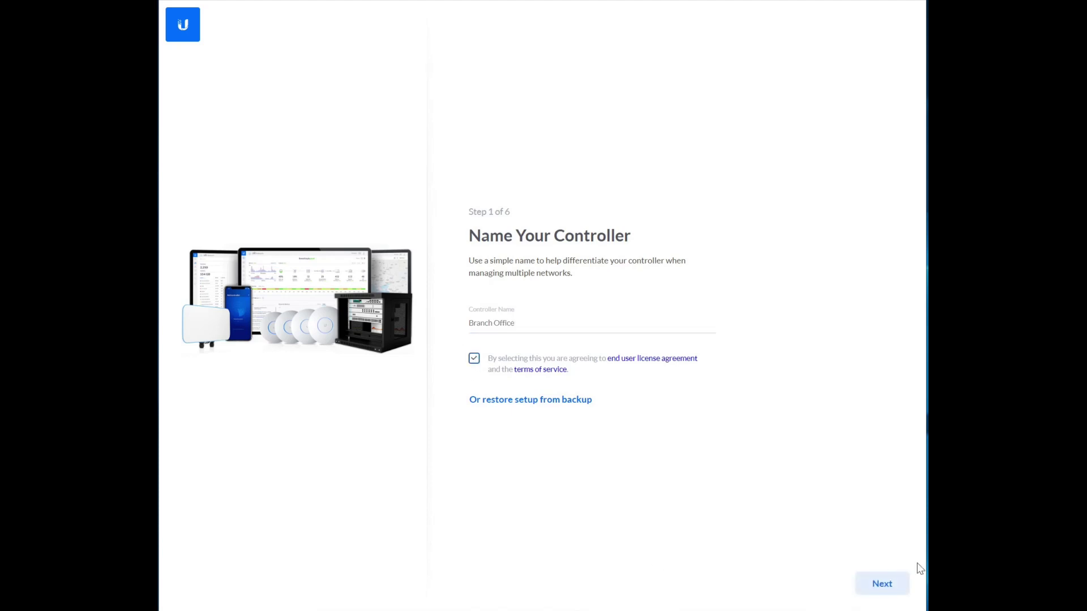
click(894, 584)
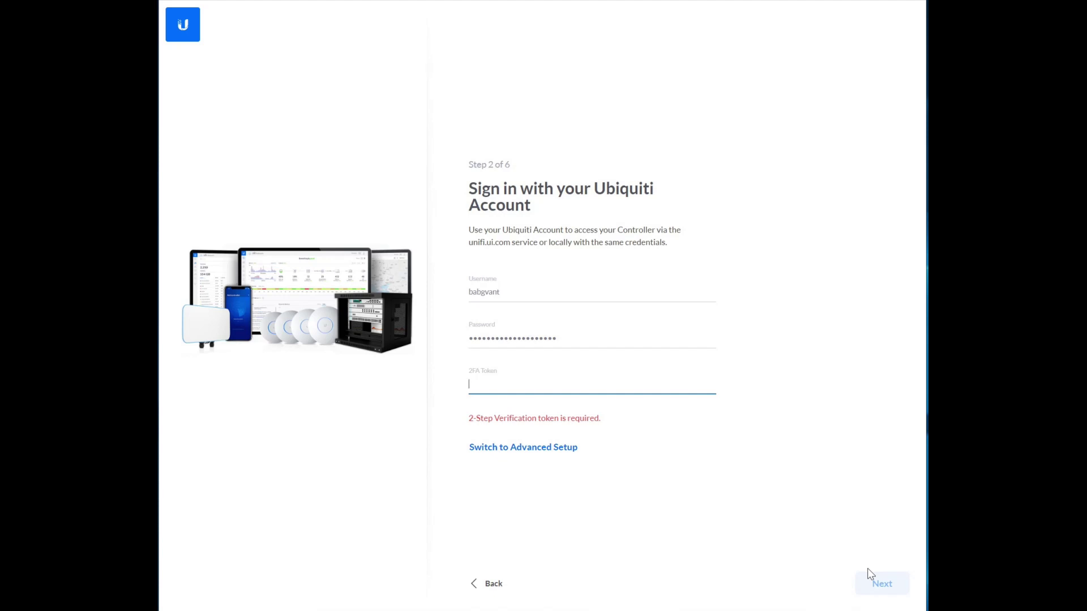
- Verify sign-in with the 2FA code, adopt both devices, and create the SubStation6 WiFi network
key(Return)
click(884, 588)
click(481, 327)
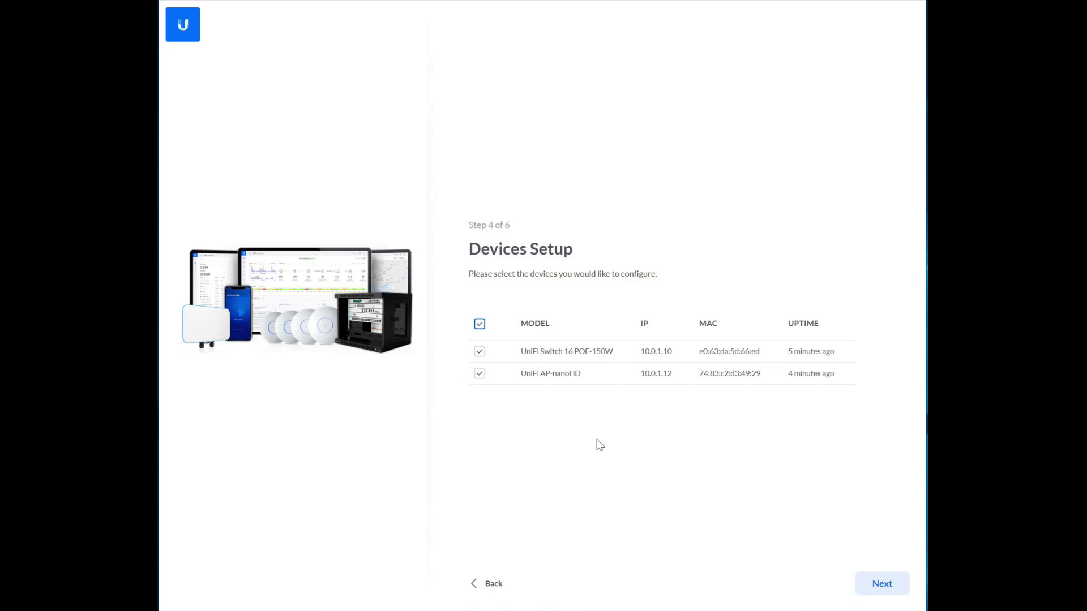
click(881, 585)
text(SubStation6)
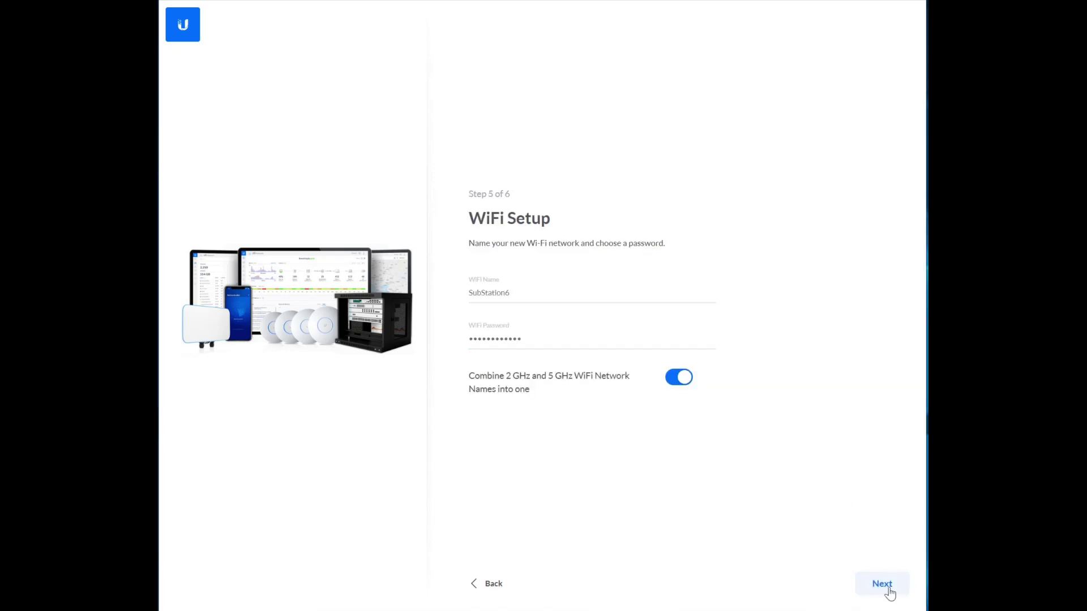
click(881, 583)
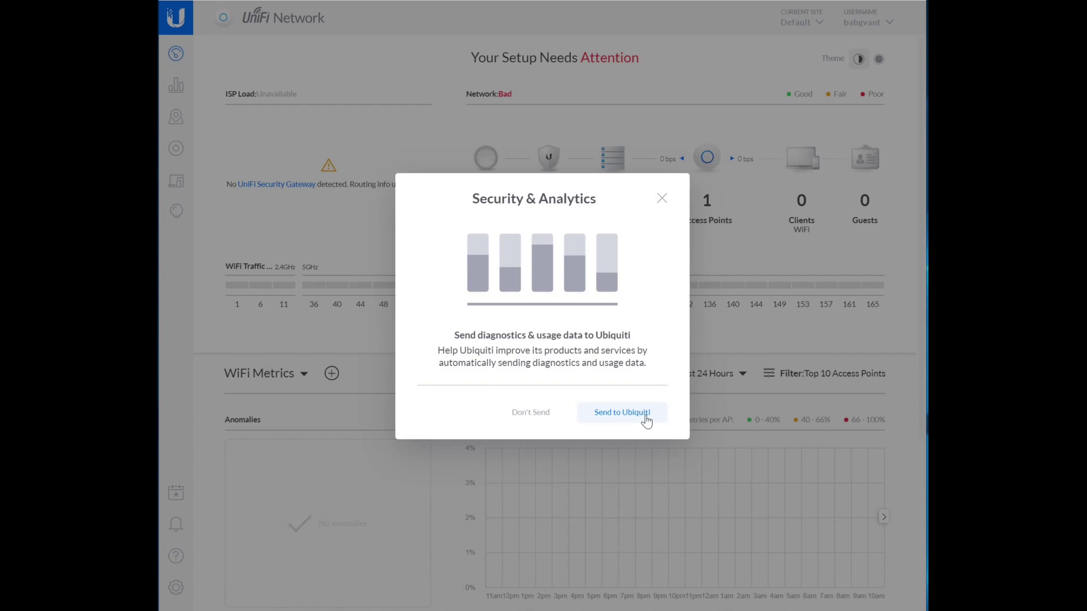
- Choose Send to Ubiquiti in the Security & Analytics data-sharing prompt
click(647, 422)
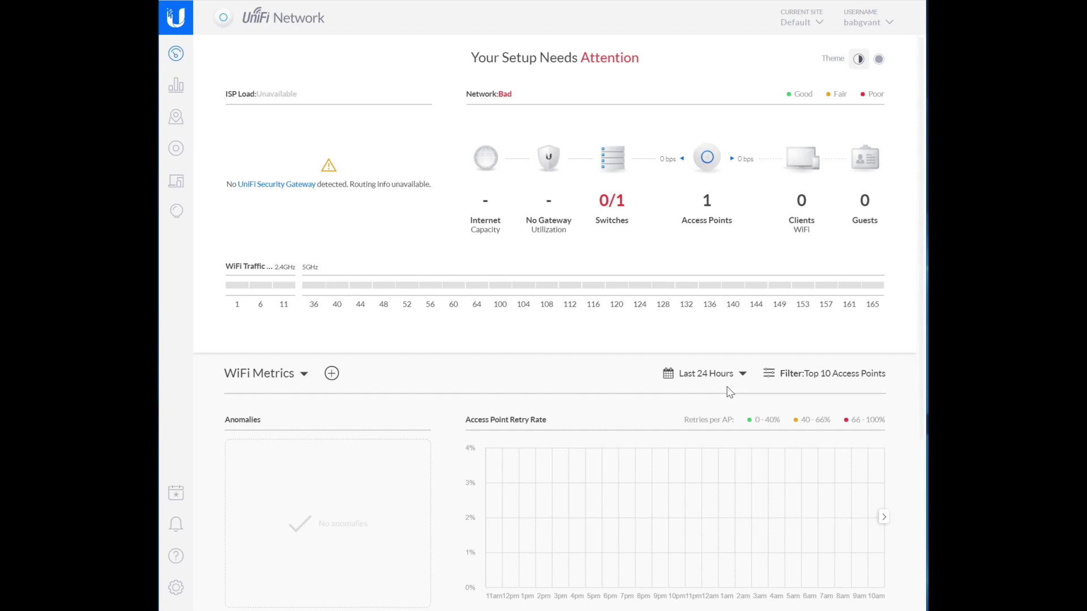
- Show the Devices list with the Switch 16 POE-150W and AP-nanoHD
click(176, 153)
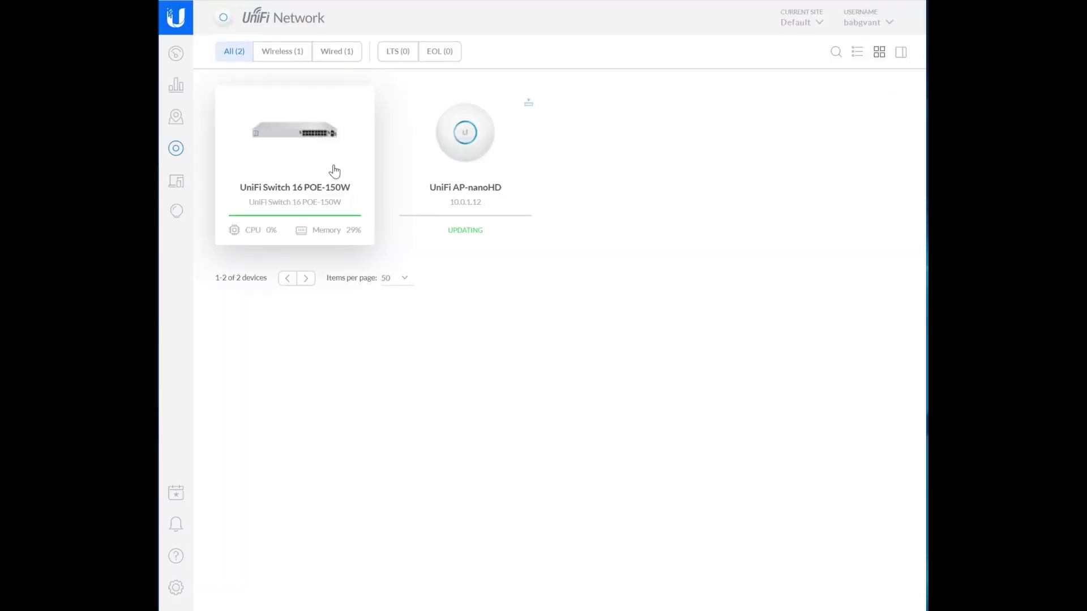
- Open the Switch 16 POE-150W's details and show its Ports table
click(316, 166)
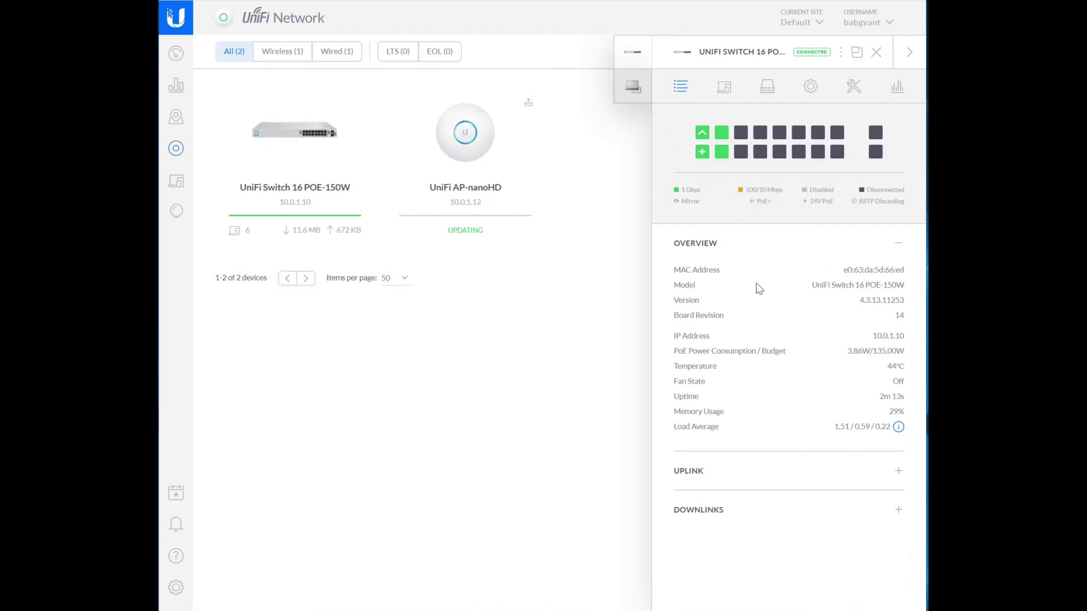
click(767, 93)
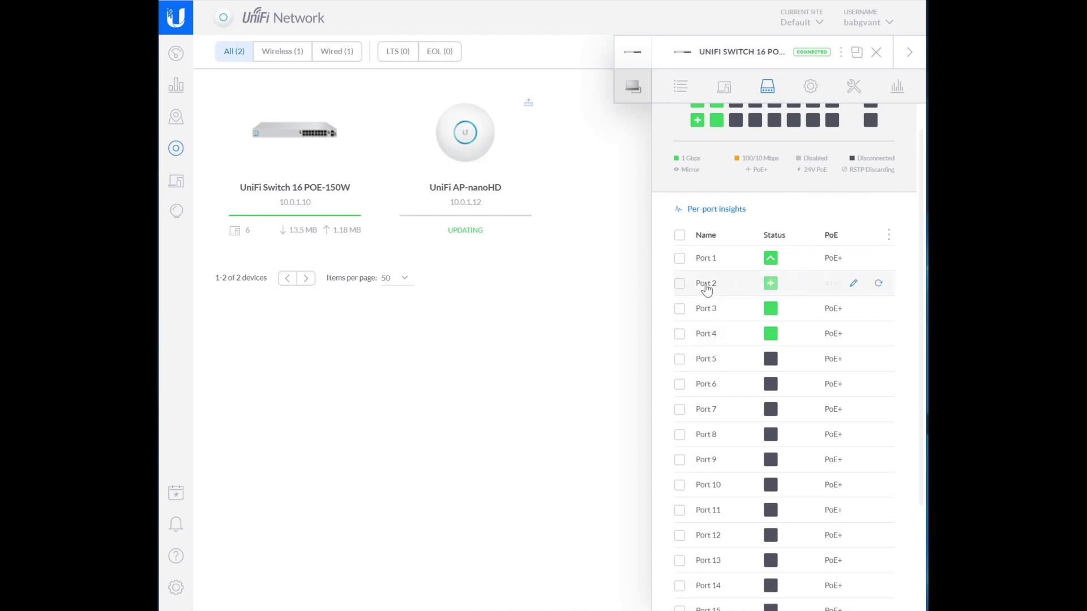
- Name port 2 'nanoHD', keep its All switch port profile, and apply
click(852, 284)
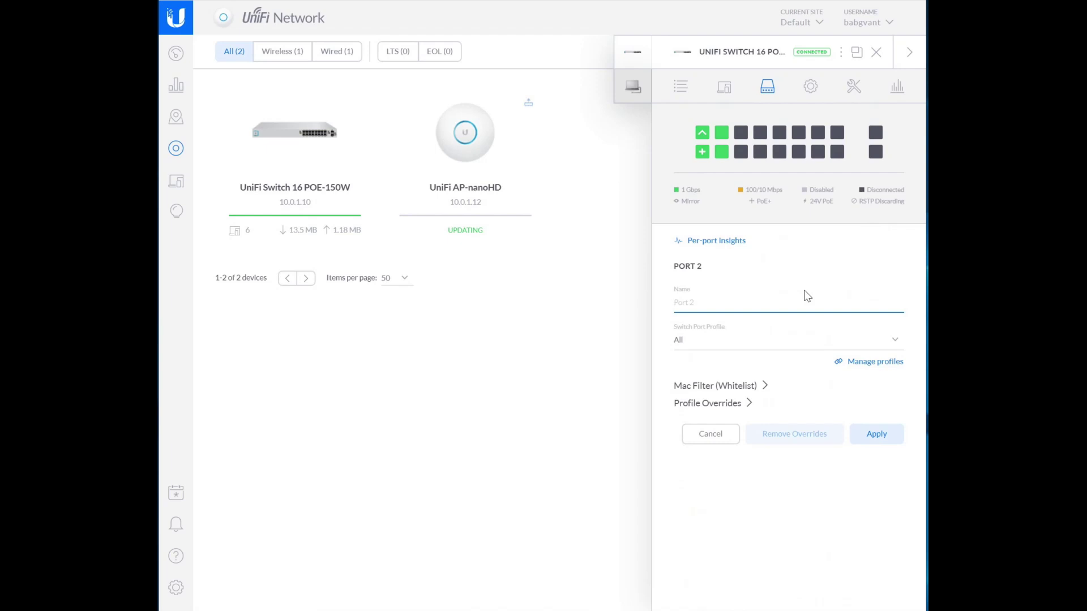
text(nanoHD)
click(704, 343)
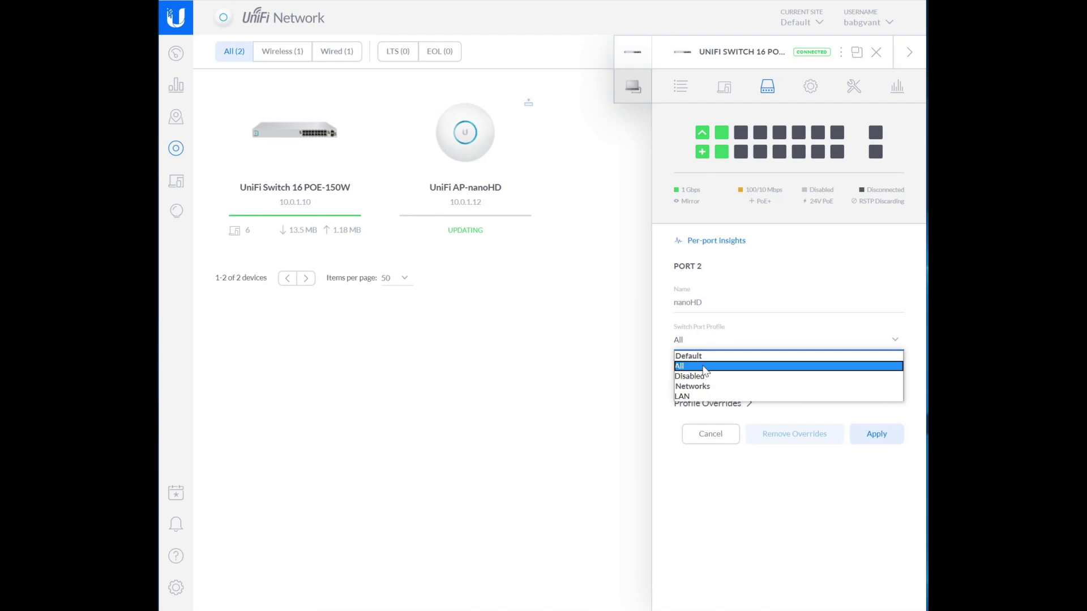
click(701, 366)
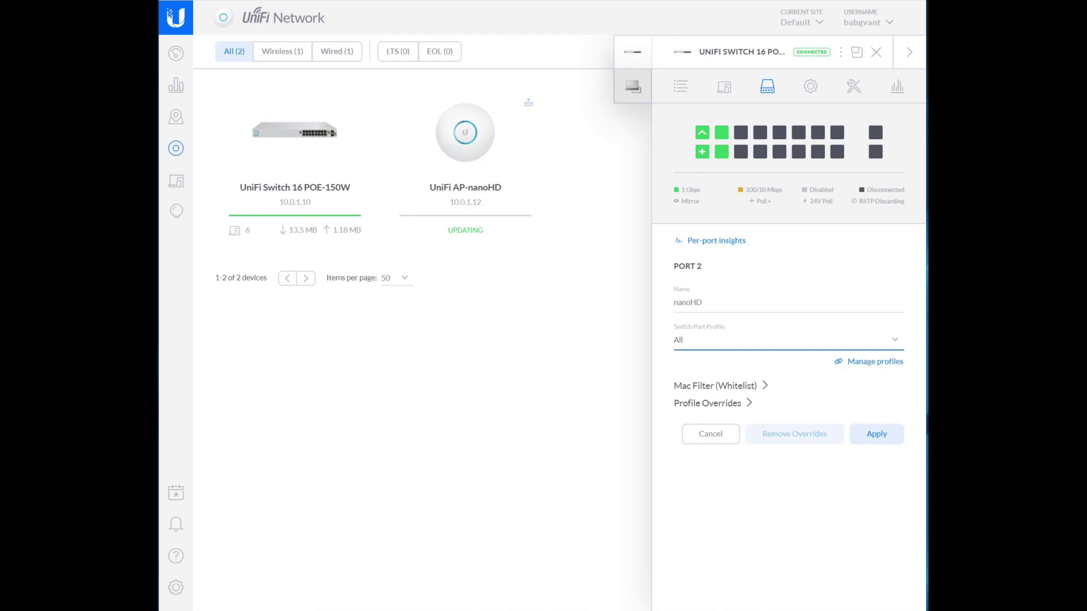
click(877, 435)
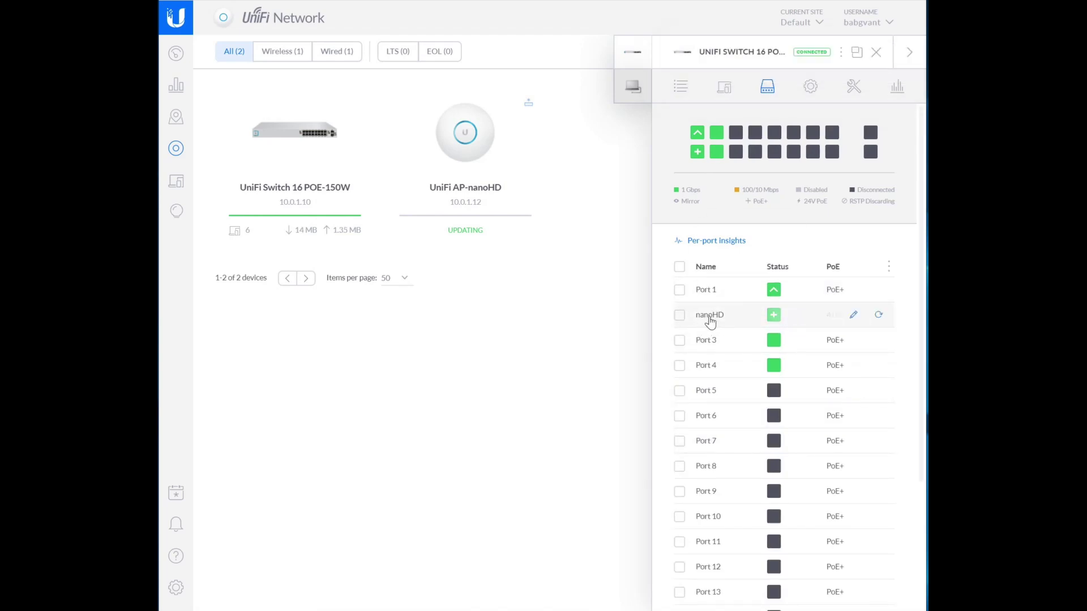
- In Settings, pass through Profiles > Switch Ports and go to the Networks page listing LAN
click(176, 587)
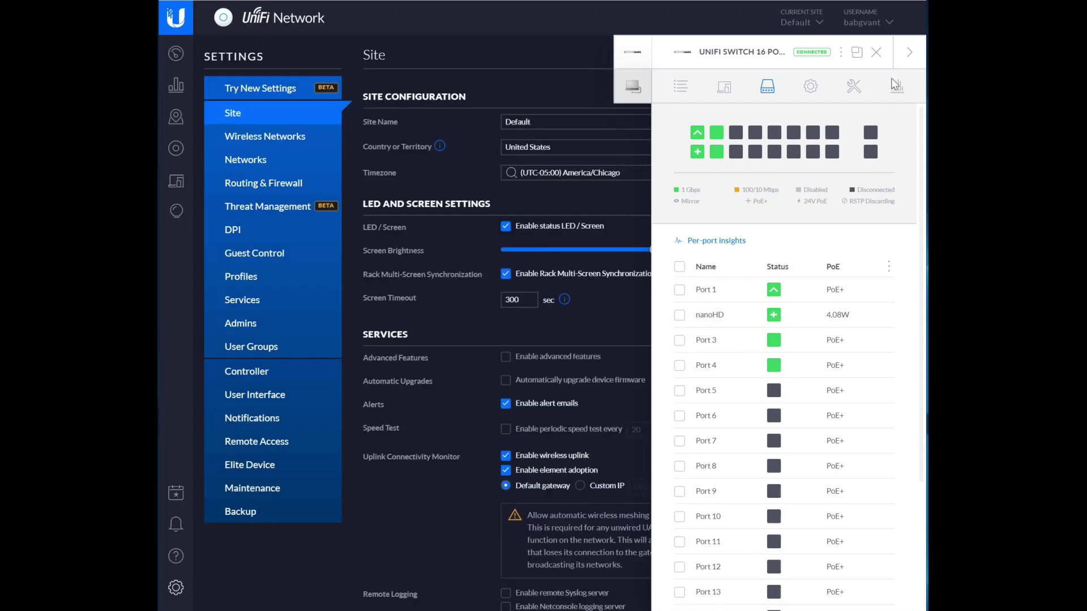
click(910, 55)
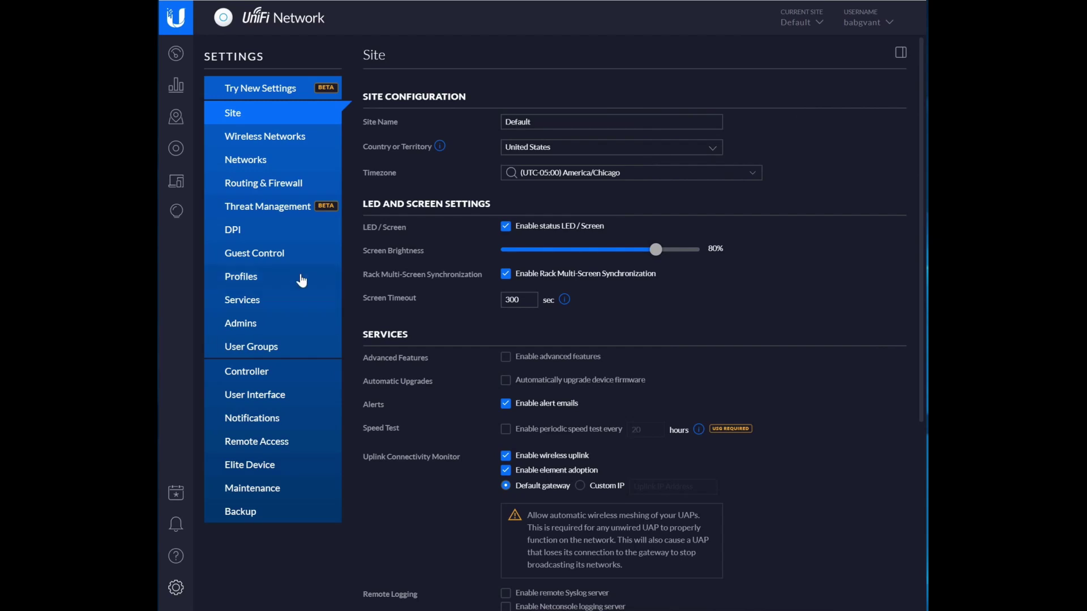
click(245, 277)
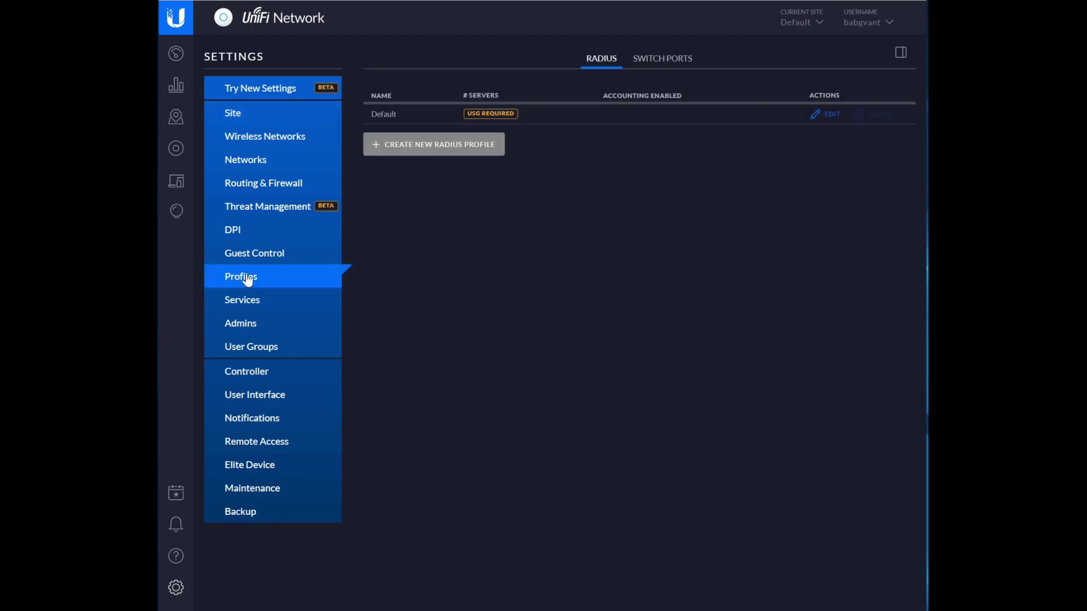
click(676, 64)
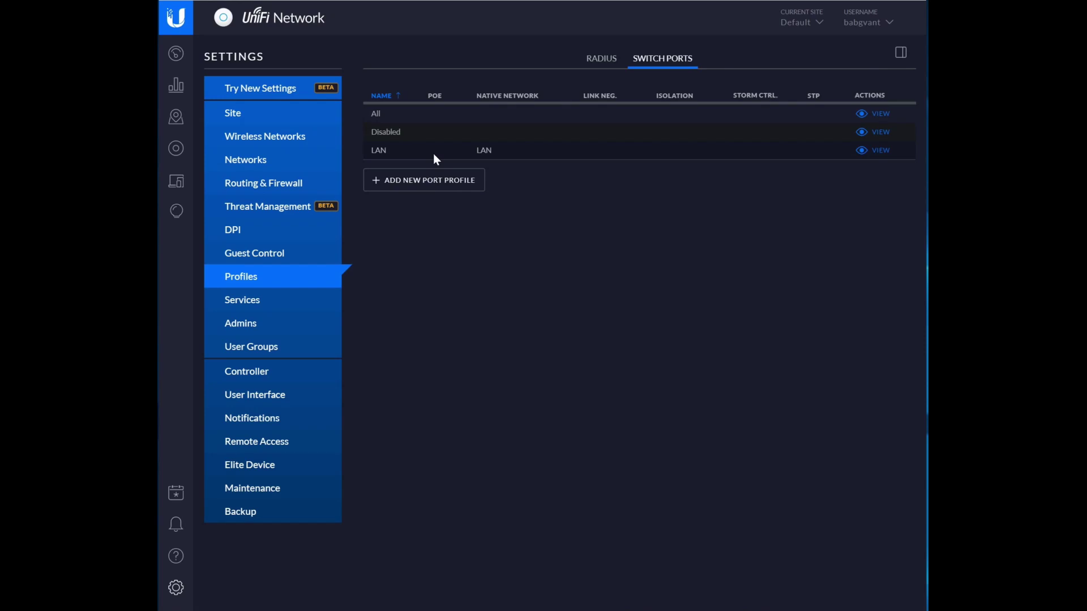
click(250, 161)
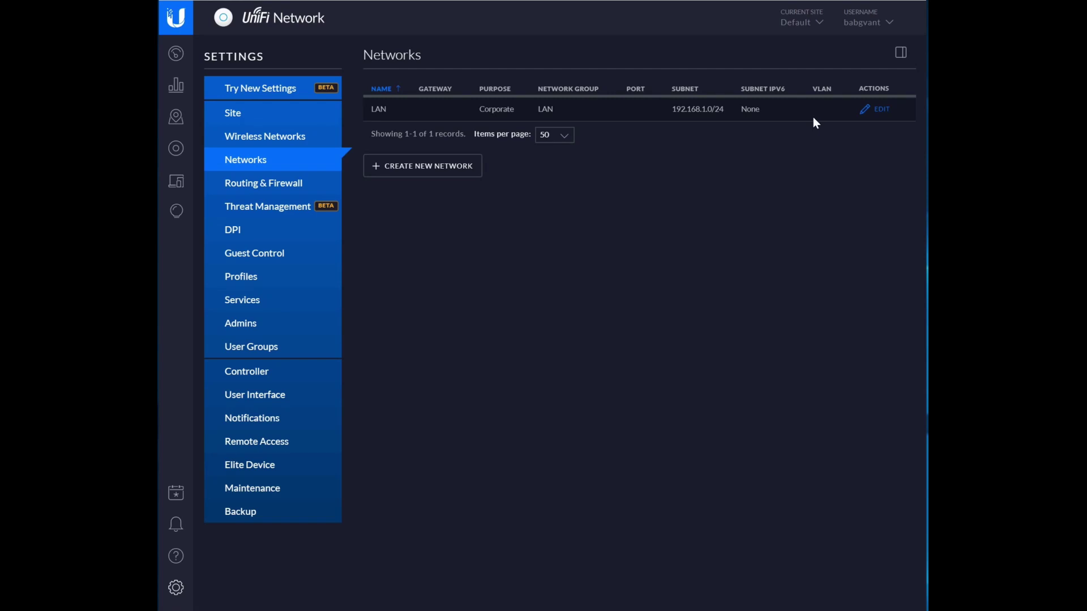
- Change the LAN network's gateway/subnet from 192.168.1.1/24 to 10.0.1.1/24
click(877, 110)
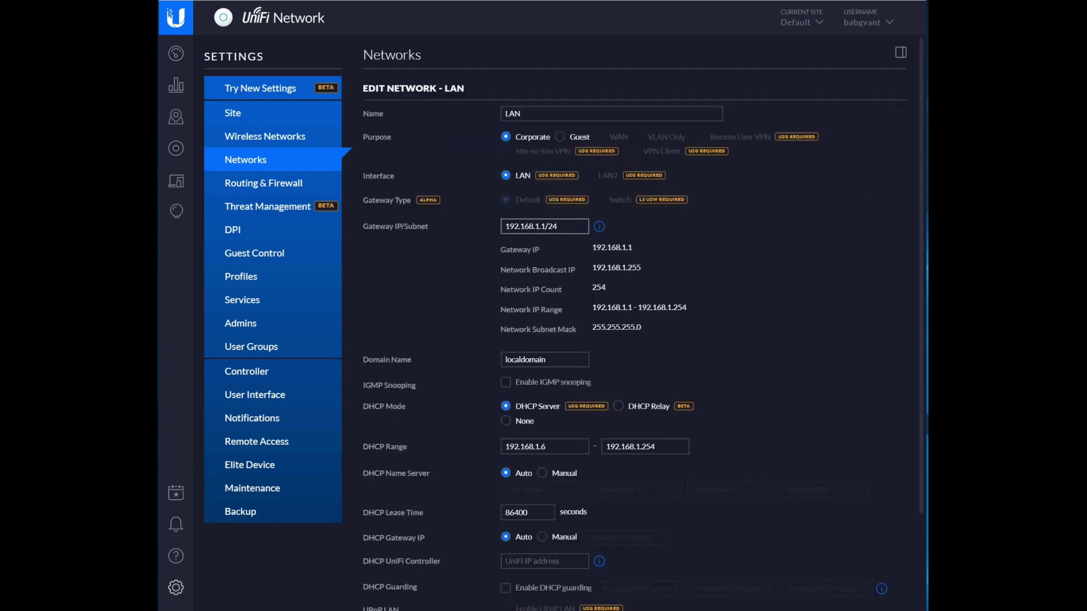
drag(533, 226, 473, 221)
text(10.0)
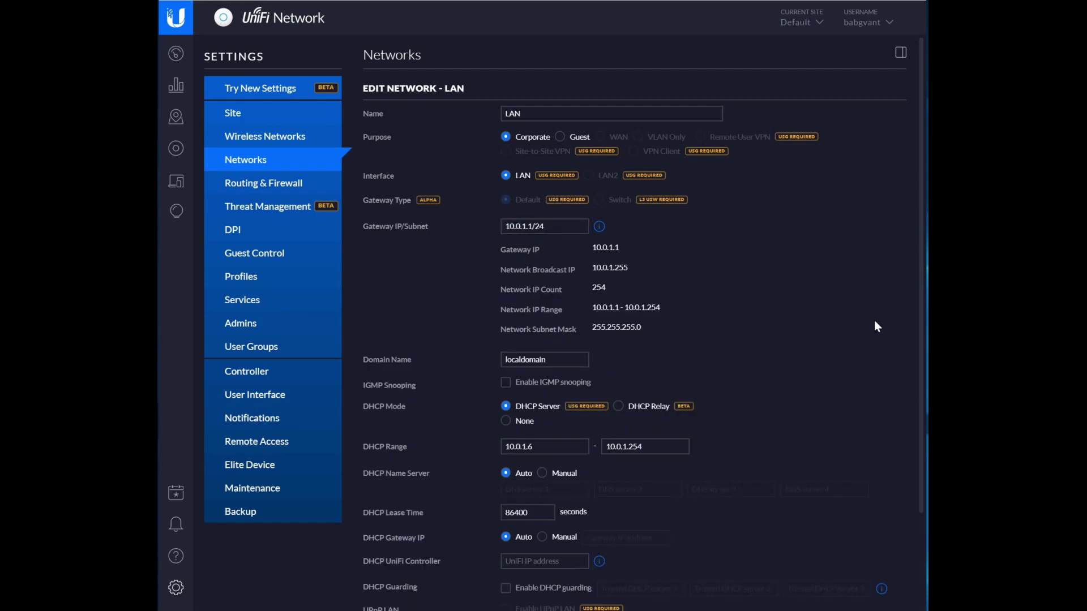
click(509, 230)
click(595, 258)
scroll(560, 503, down, 2)
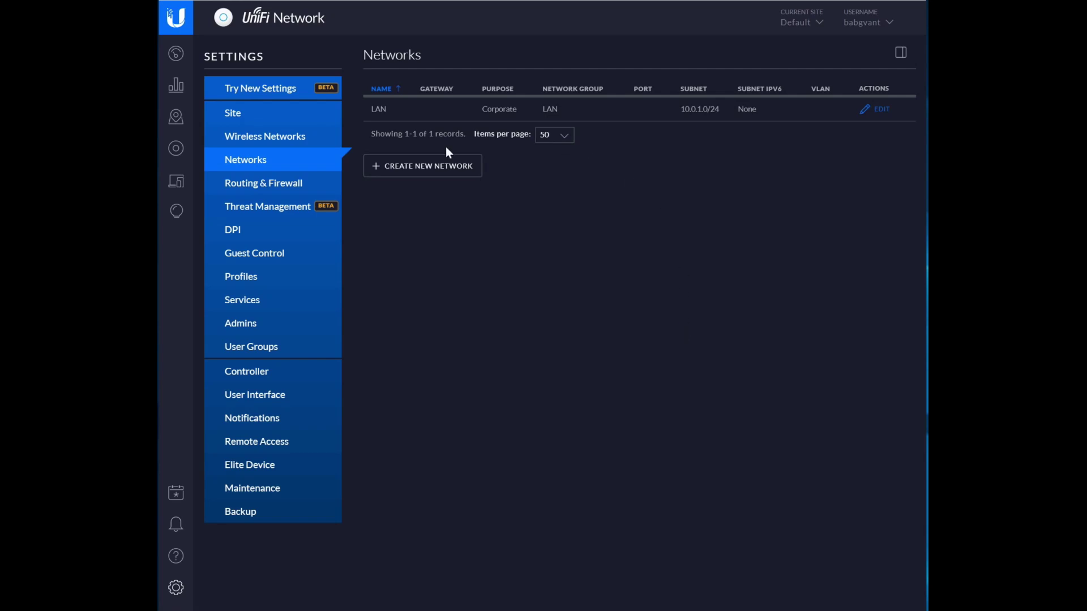
- Create the Isolation guest network on VLAN 2002 with gateway 10.0.2.1/24 and save it
click(445, 167)
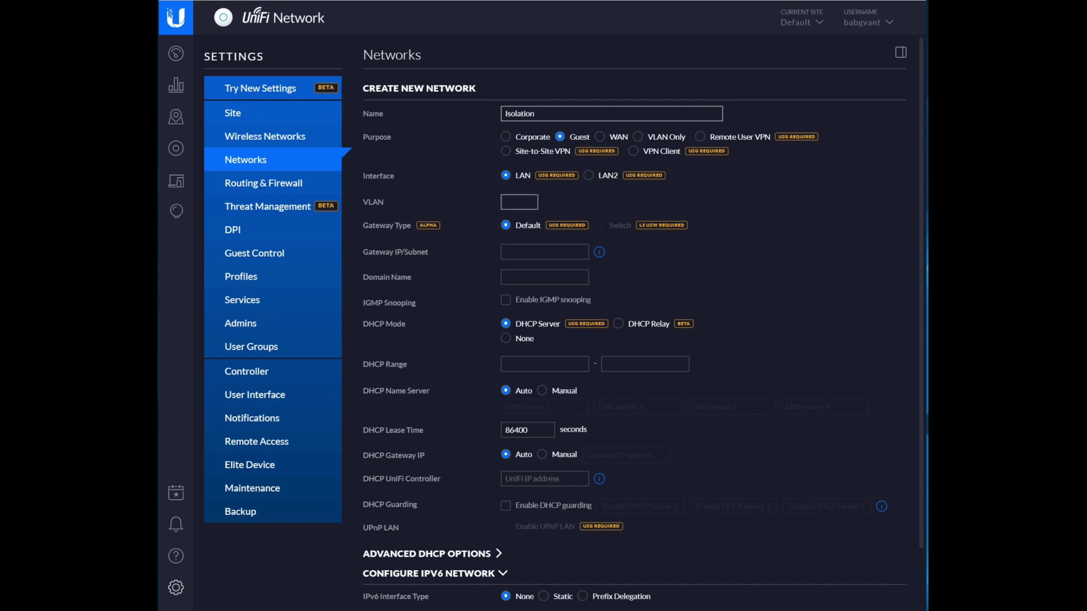
click(518, 202)
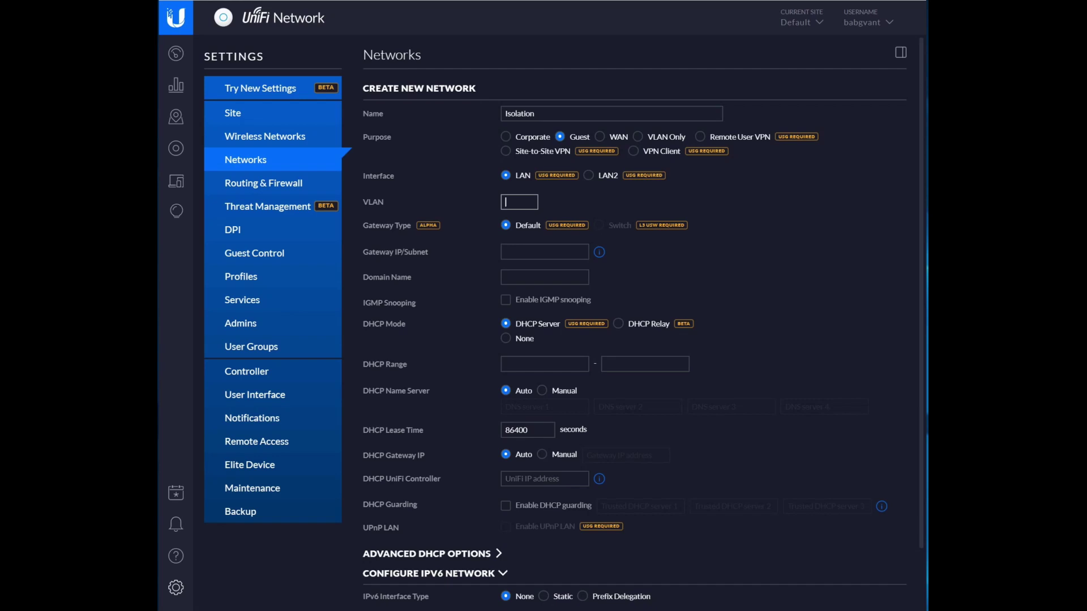
text(2002)
click(544, 251)
text(10)
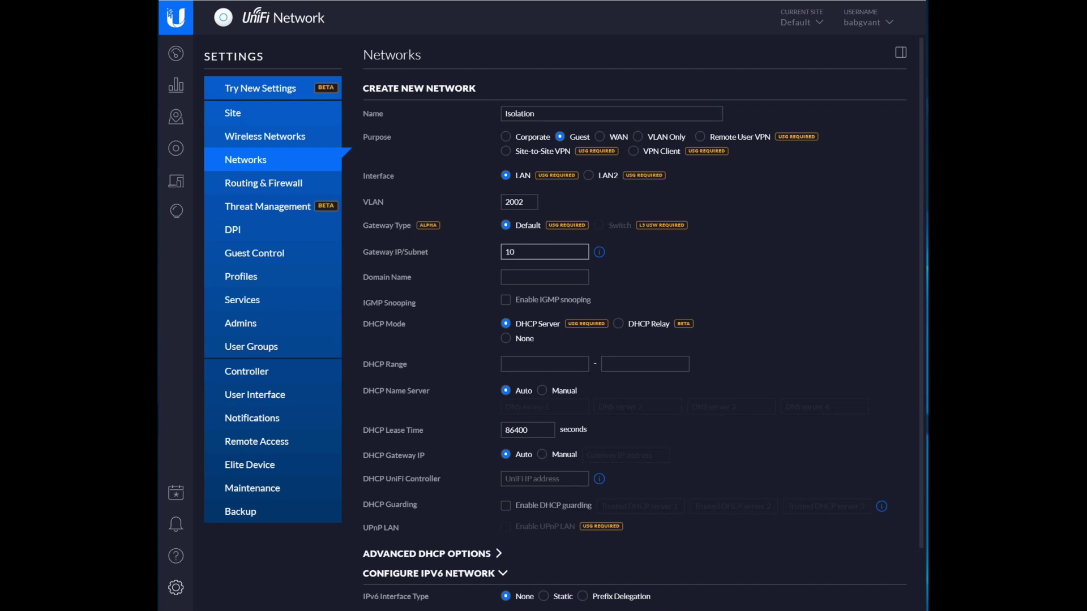
text(.0.2.1/24)
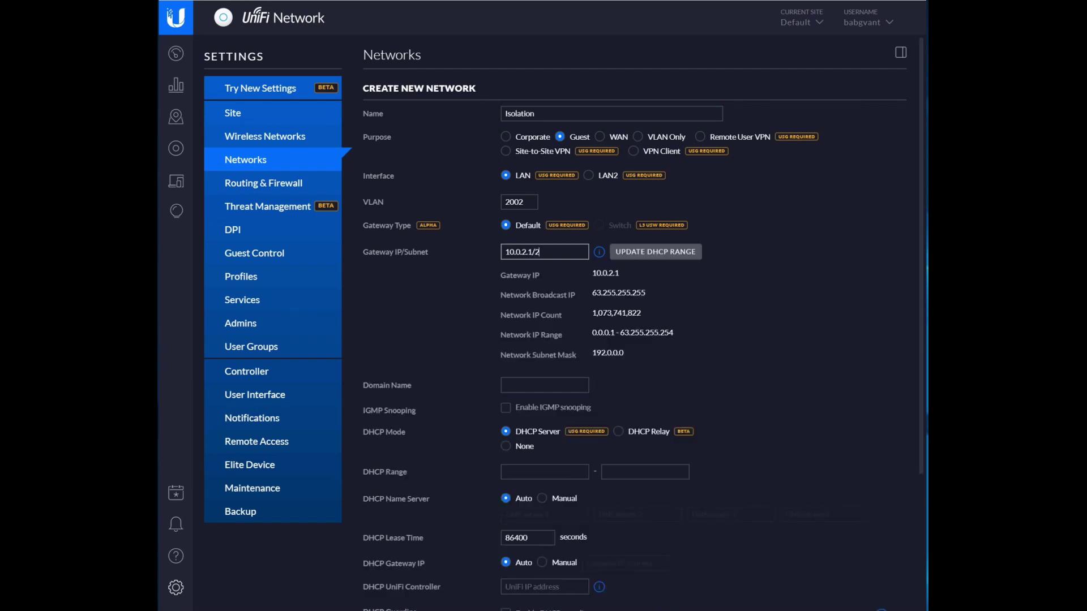
click(674, 252)
scroll(680, 266, down, 5)
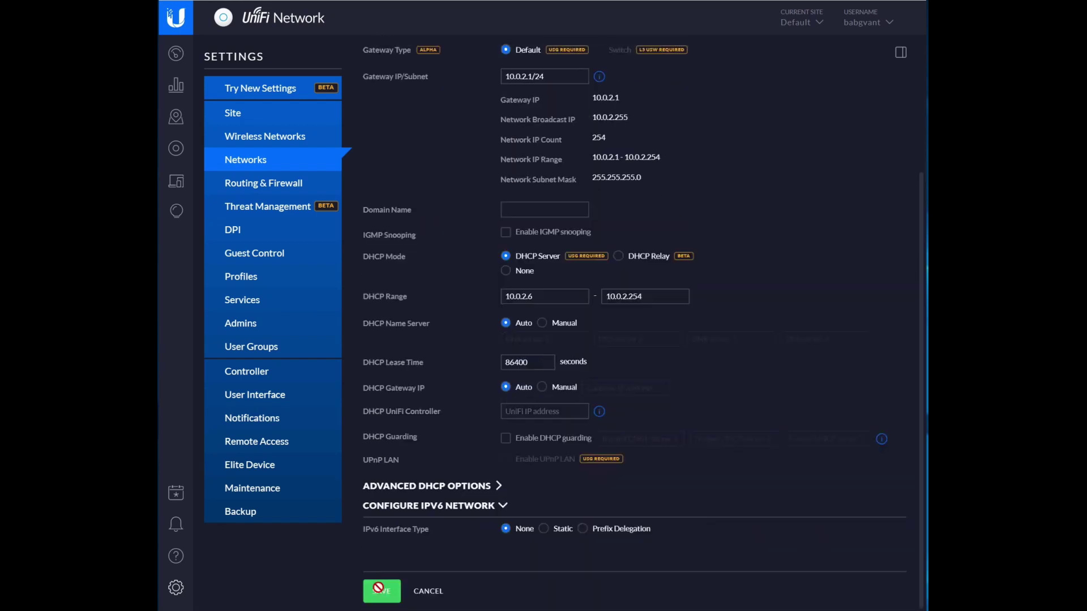
click(375, 589)
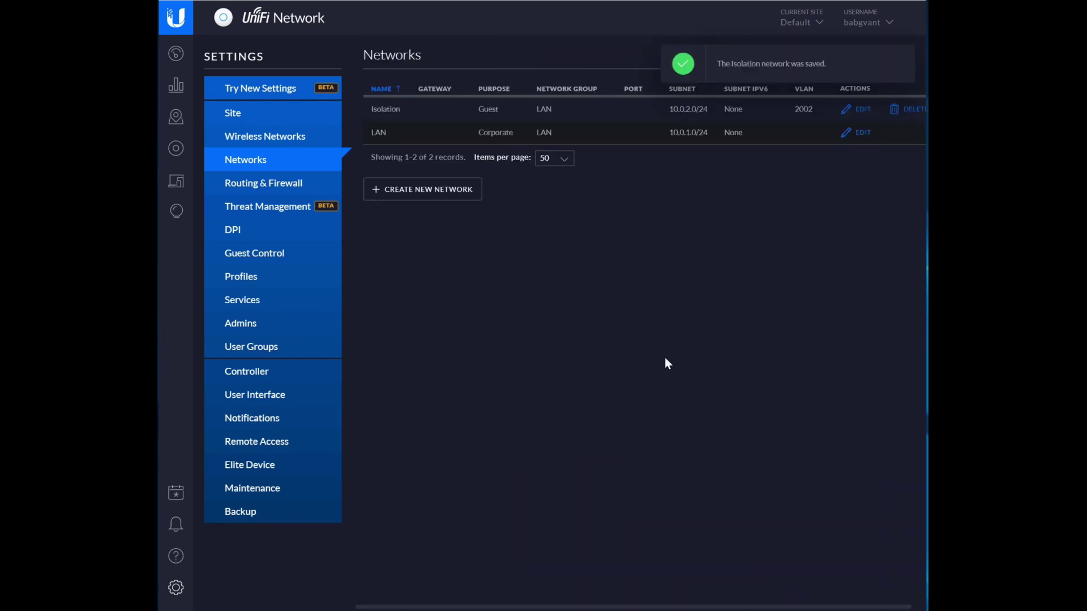
- Add the Semi-Trust network on VLAN 2003 with gateway 10.0.3.1/24
click(448, 198)
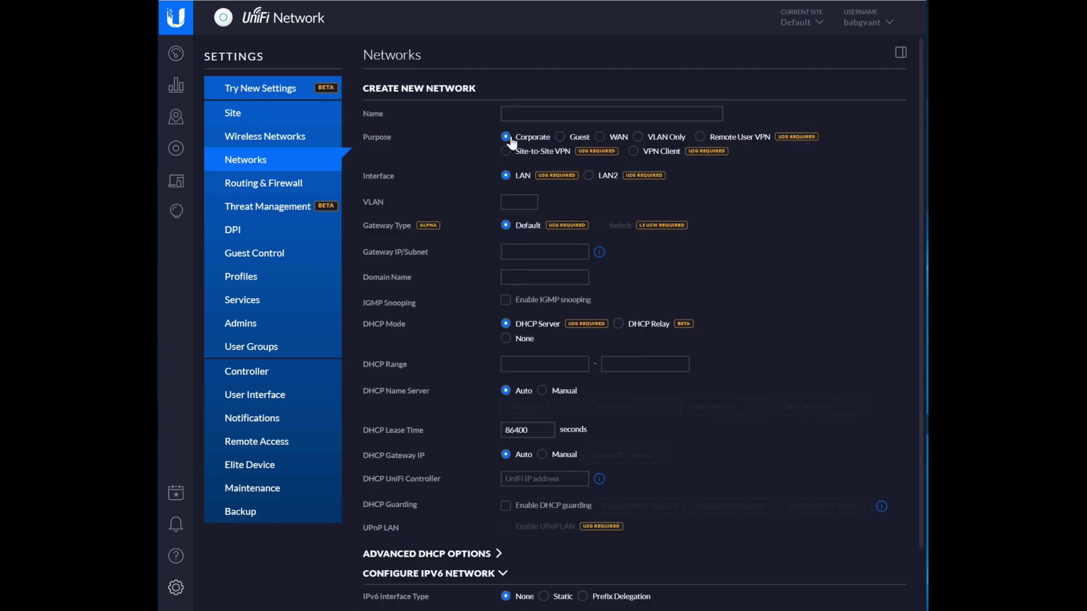
click(512, 114)
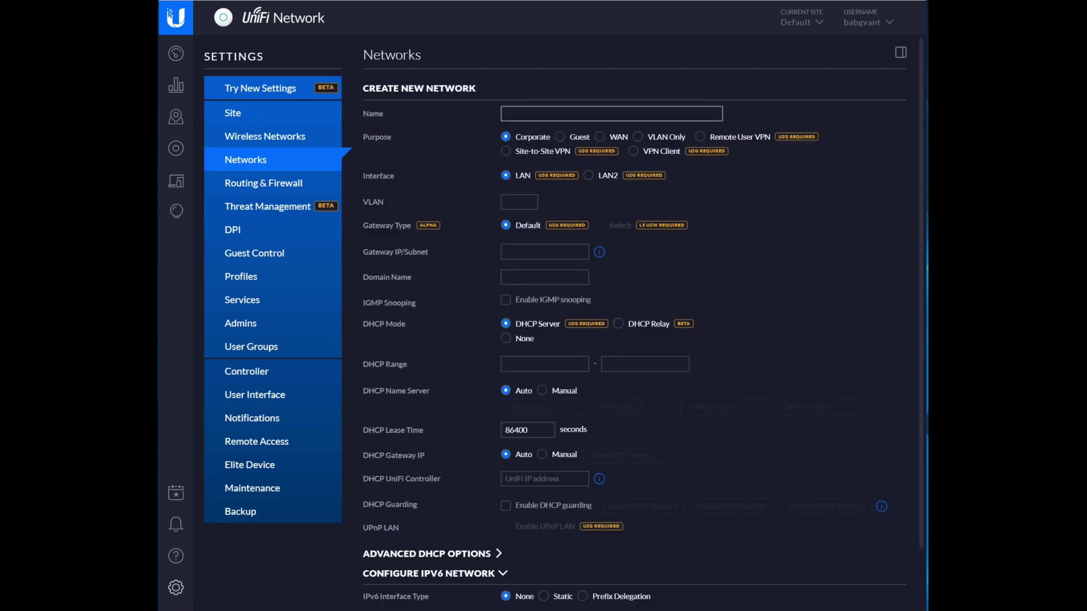
text(Semi-Trust)
key(Tab)
key(Tab)
key(Tab)
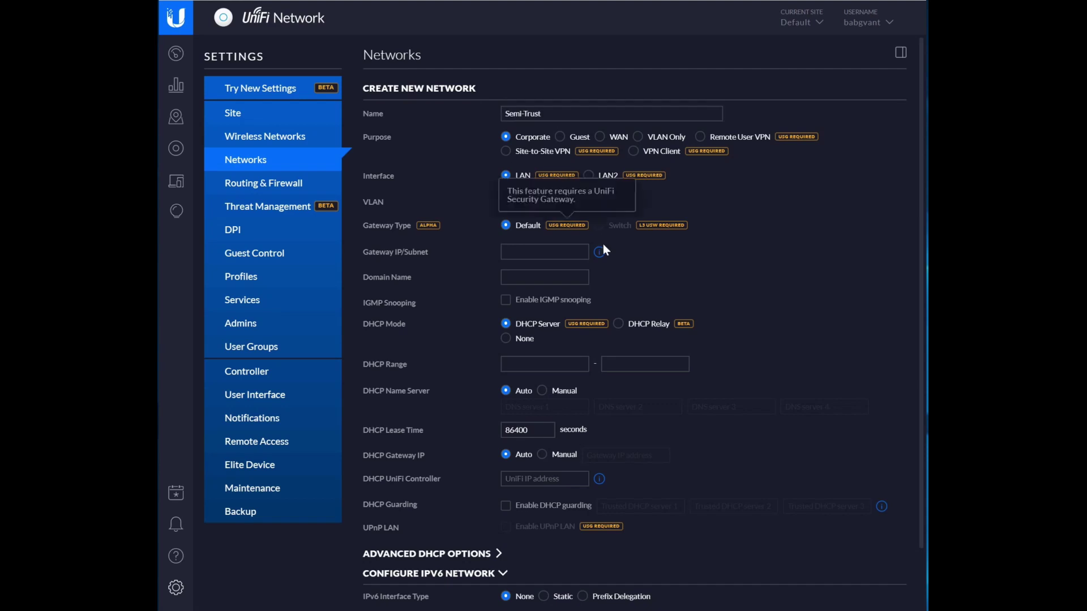
text(2003)
key(Tab)
key(Tab)
text(10.0.3.1/24)
key(Return)
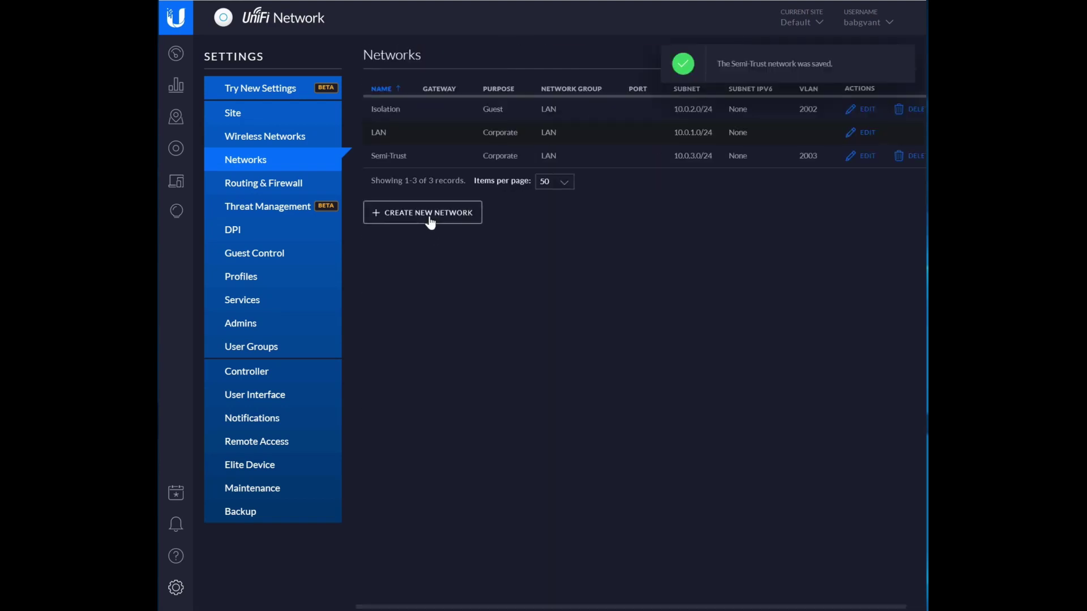
- Add the IoT network on VLAN 2004 with gateway 10.0.4.1/24
click(429, 219)
click(545, 118)
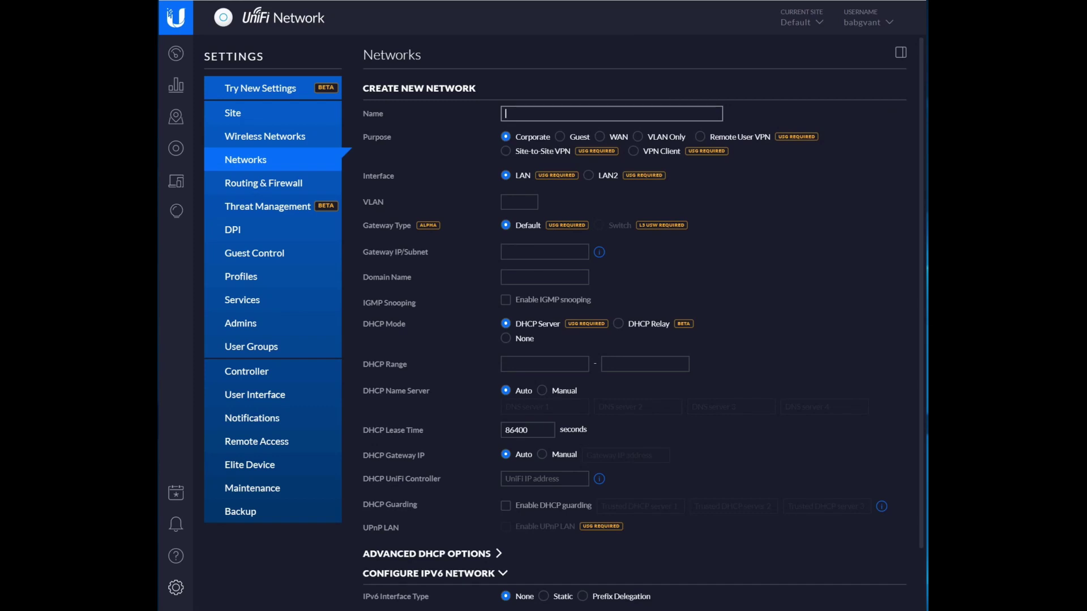
text(IoT)
key(Tab)
key(Tab)
key(Tab)
text(2004)
key(Tab)
key(Tab)
text(10.0.4.1/24)
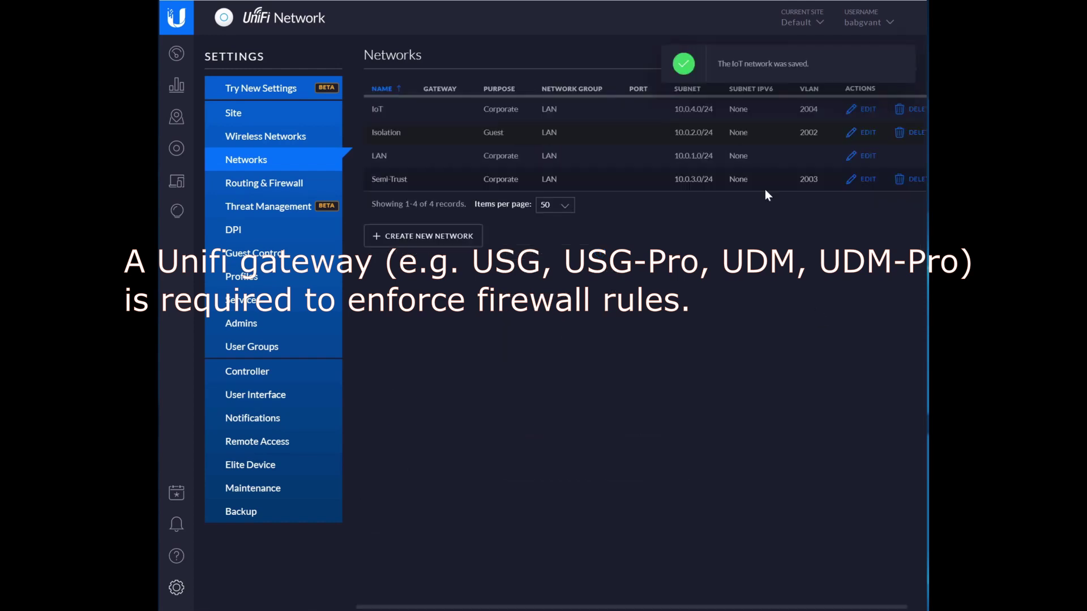
- Create the All PoE+ port profile with PoE/PoE+ and all networks tagged, then reopen it
click(262, 279)
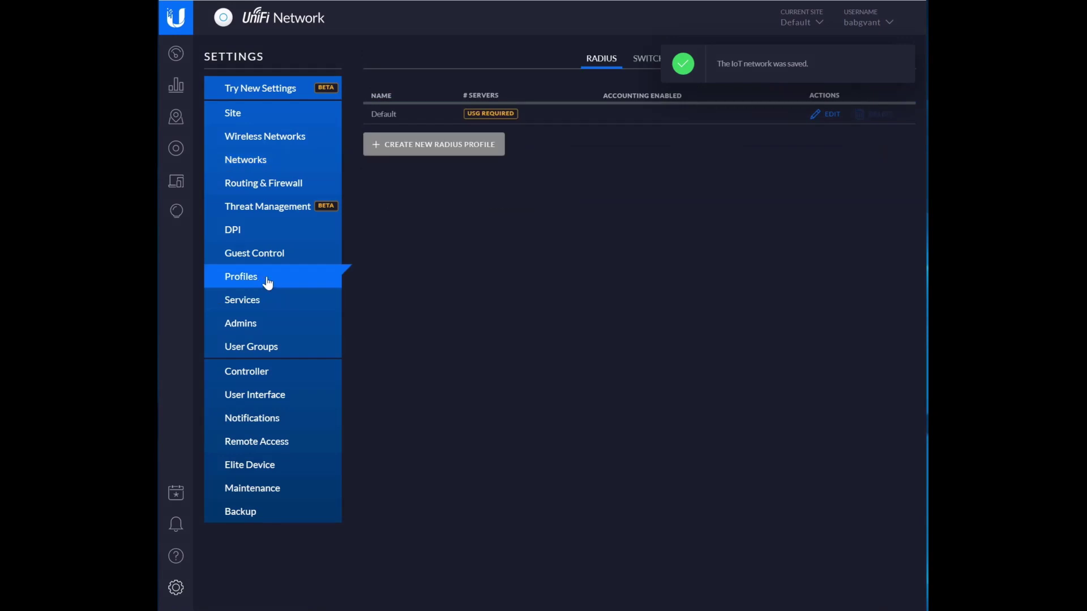
click(674, 61)
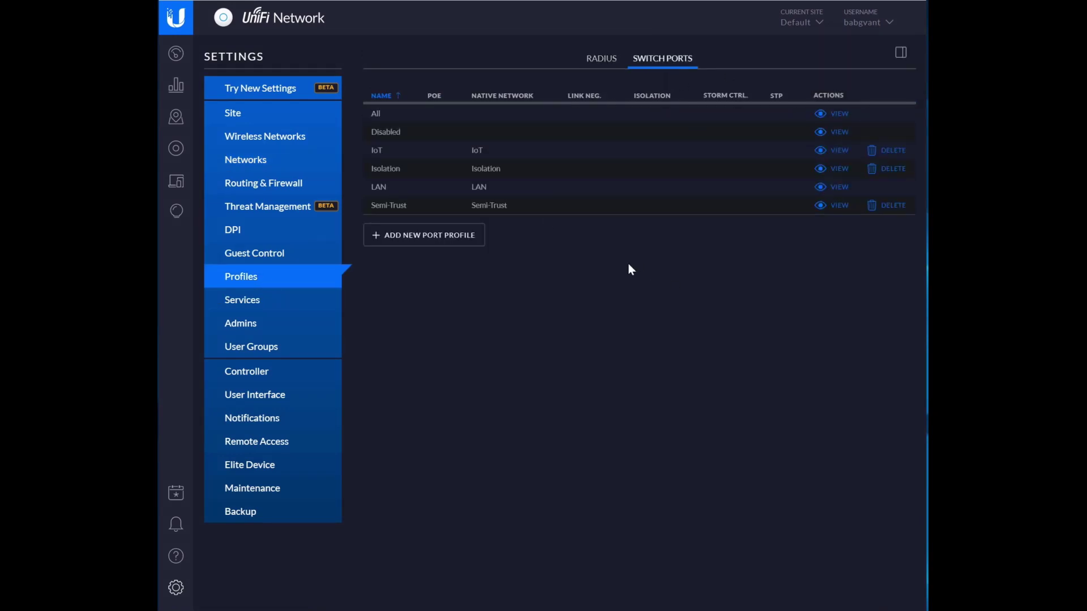
click(447, 240)
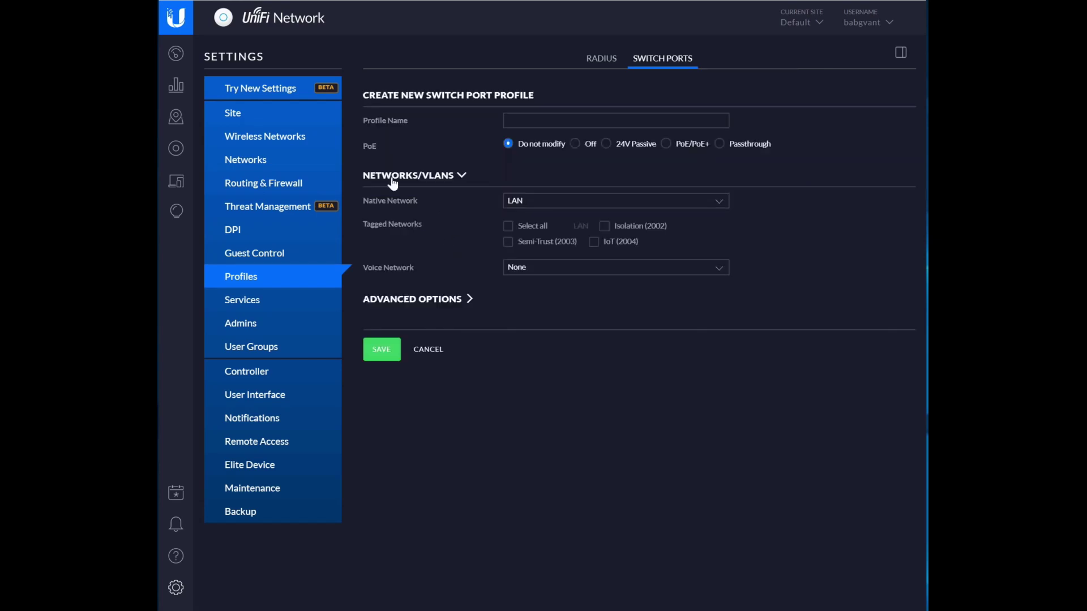
click(666, 145)
click(616, 120)
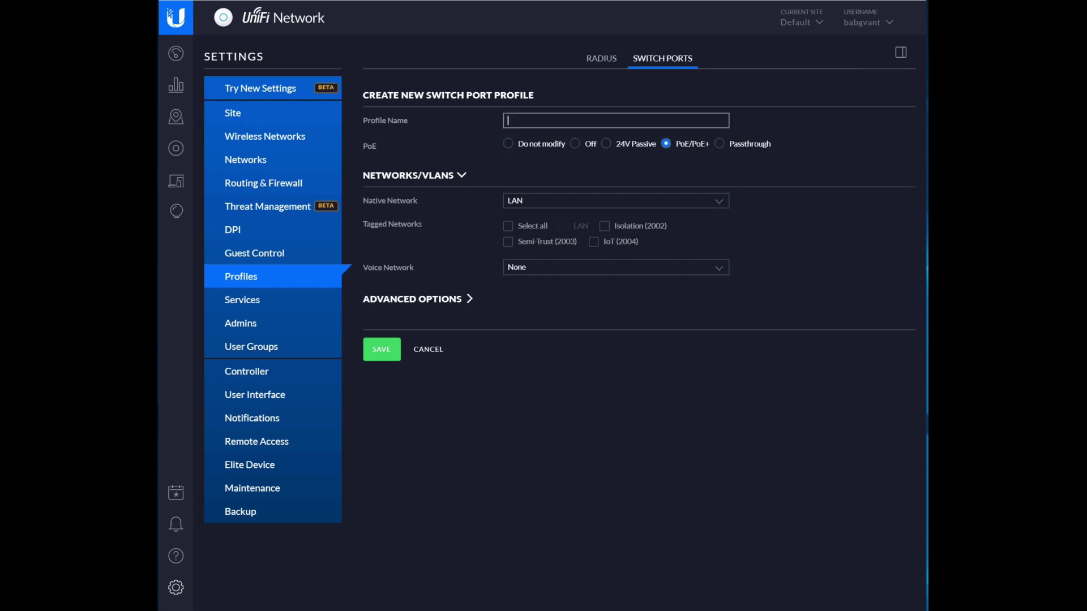
text(All PoE+)
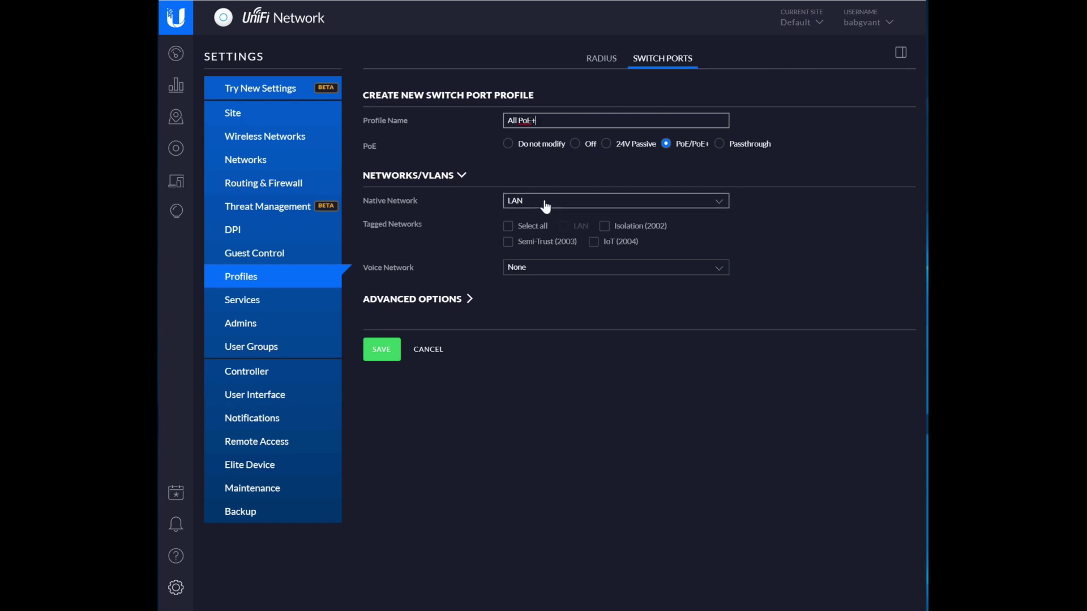
click(508, 225)
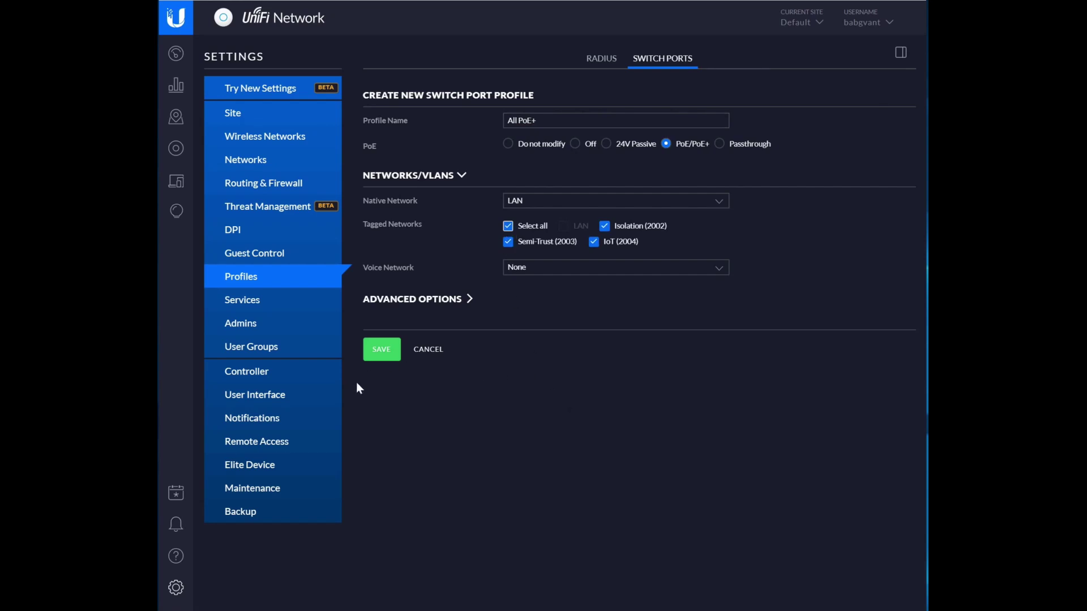
click(381, 351)
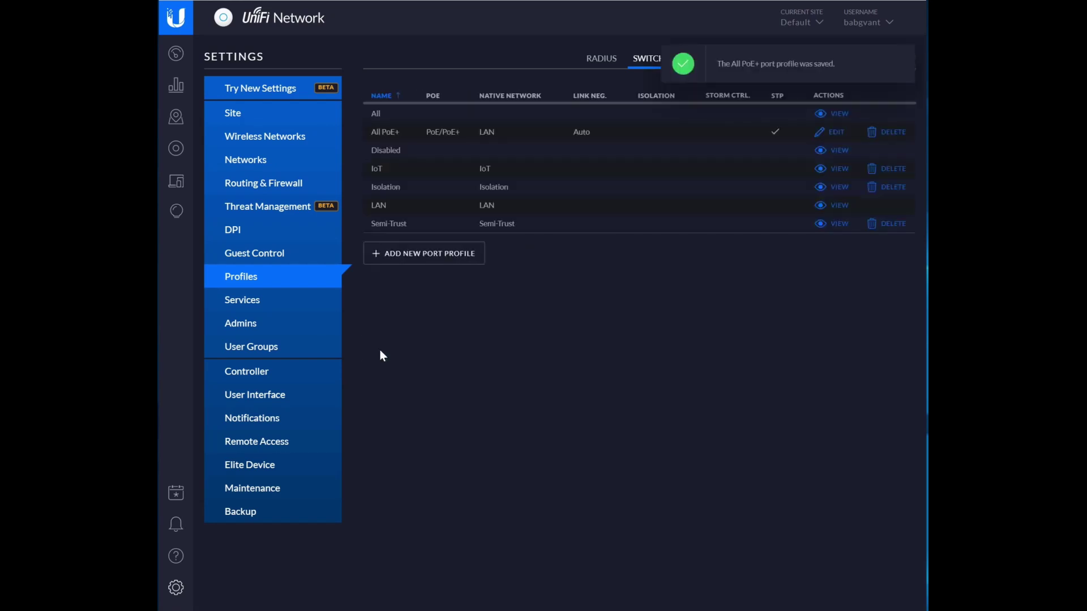
click(843, 134)
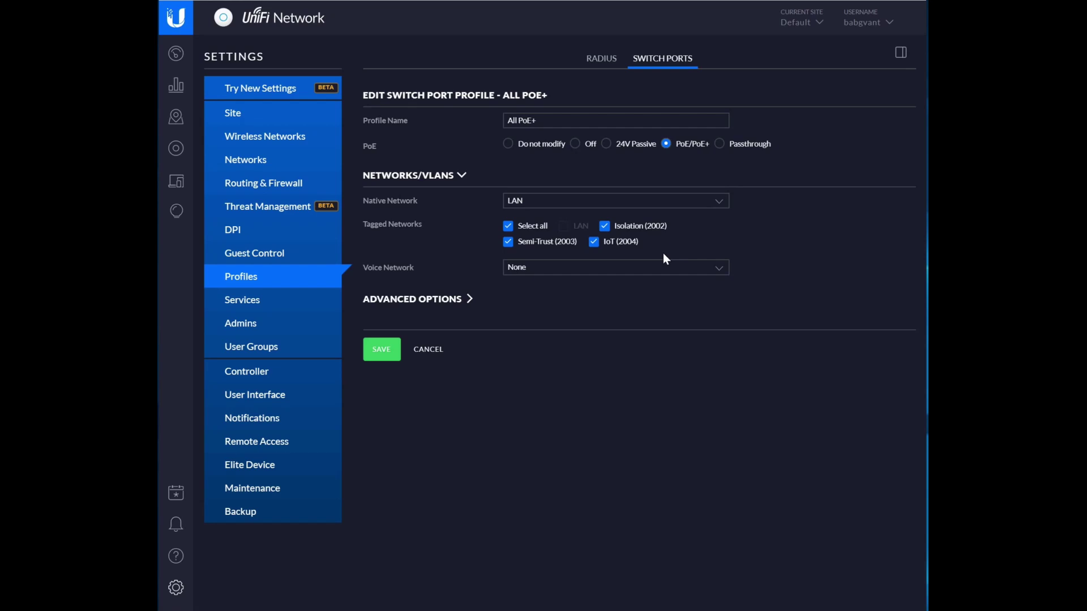
- Exit the All PoE+ profile editor without saving any changes
key(Return)
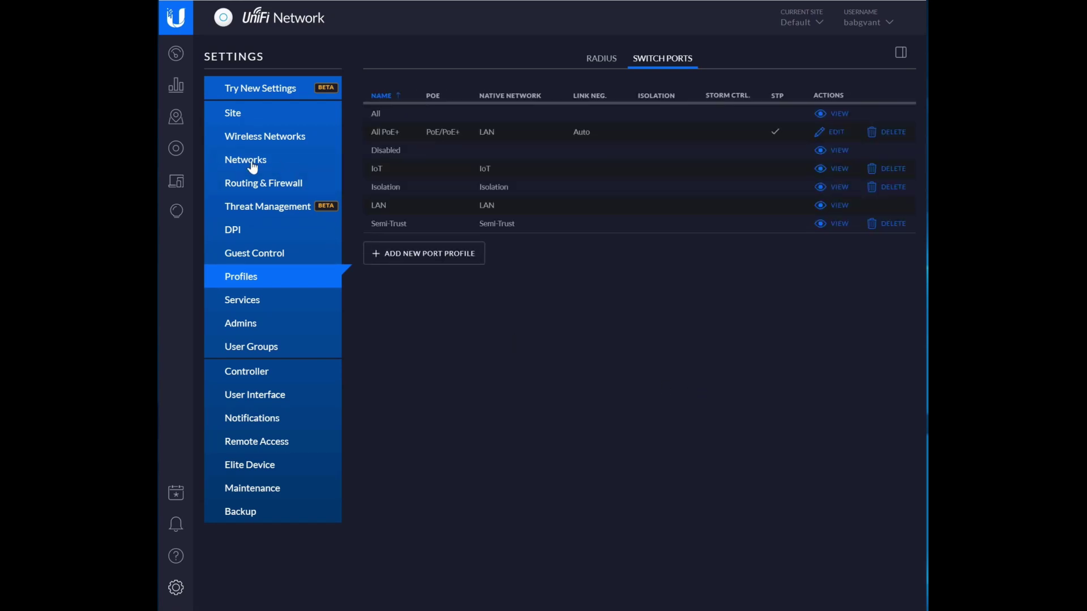
- Create a Cameras network with gateway subnet 10.0.5.1/24
click(252, 168)
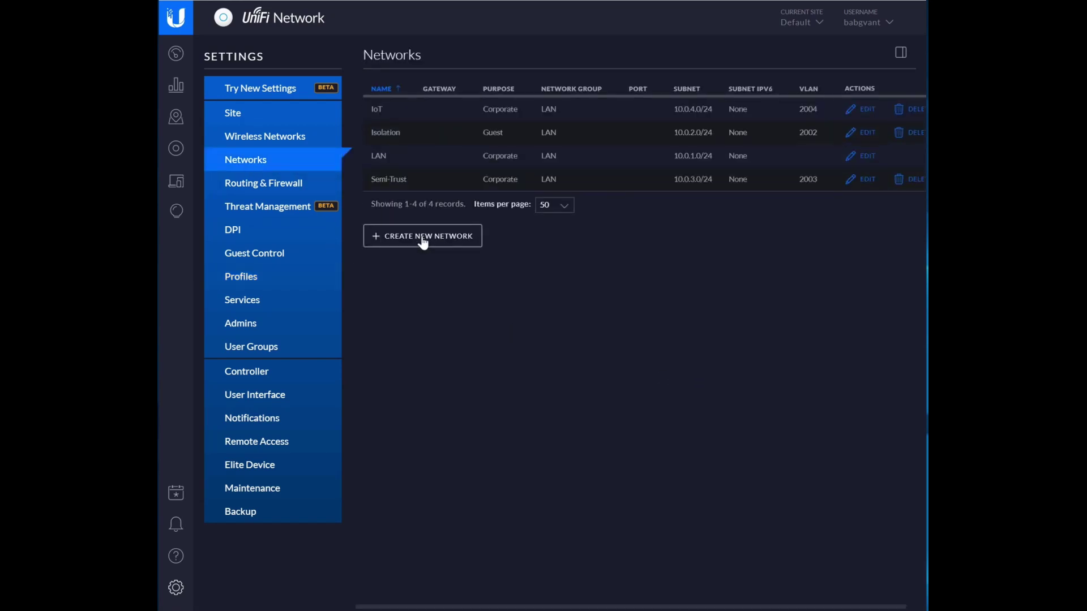
click(424, 242)
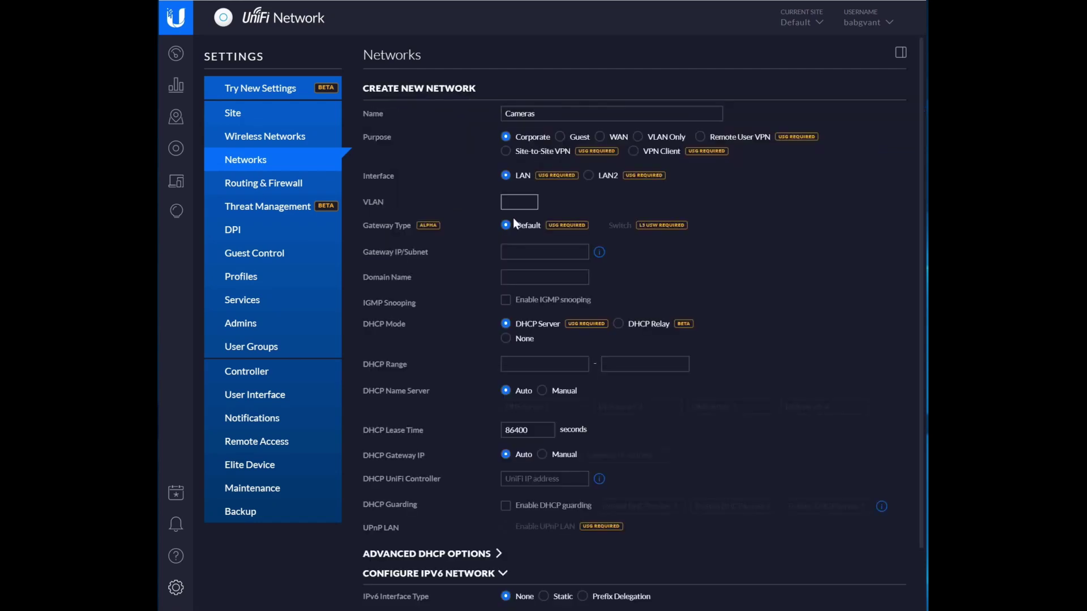
click(543, 249)
text(10.0.5.1/24)
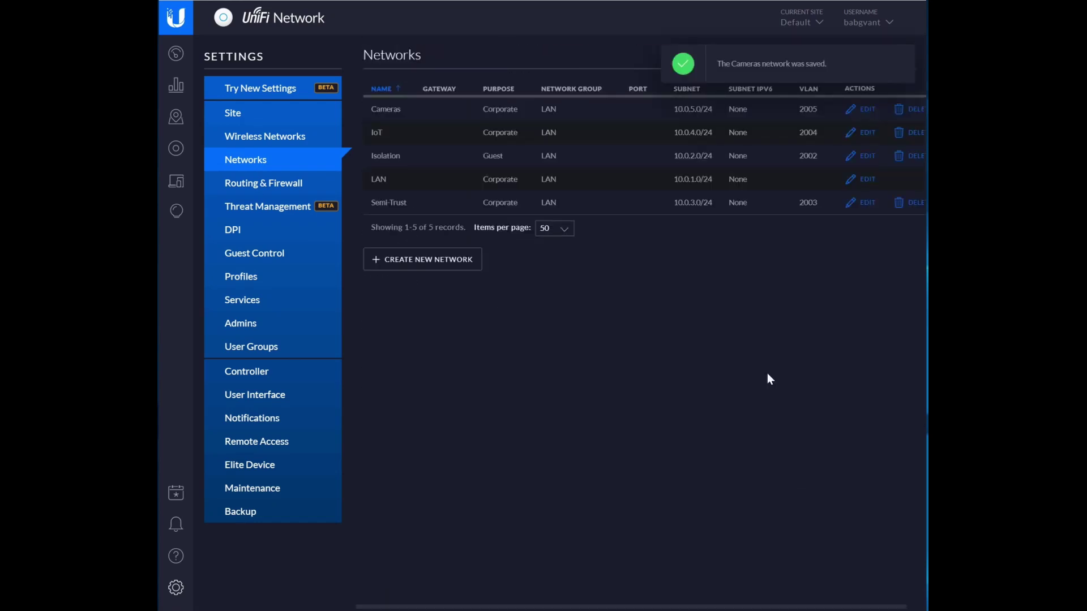
- Reopen the All PoE+ switch port profile for editing
click(252, 281)
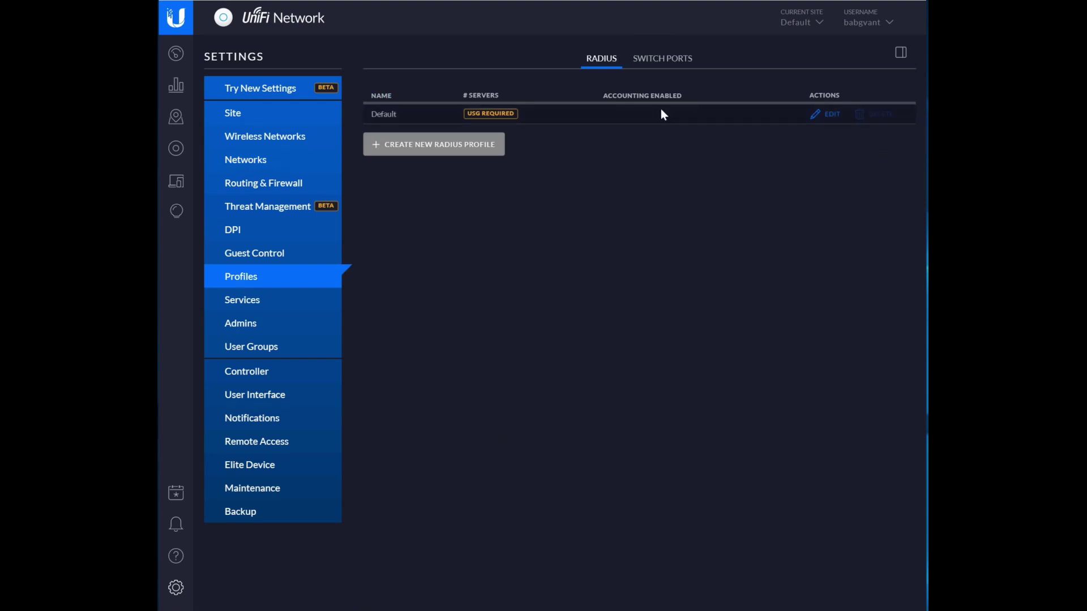
click(661, 61)
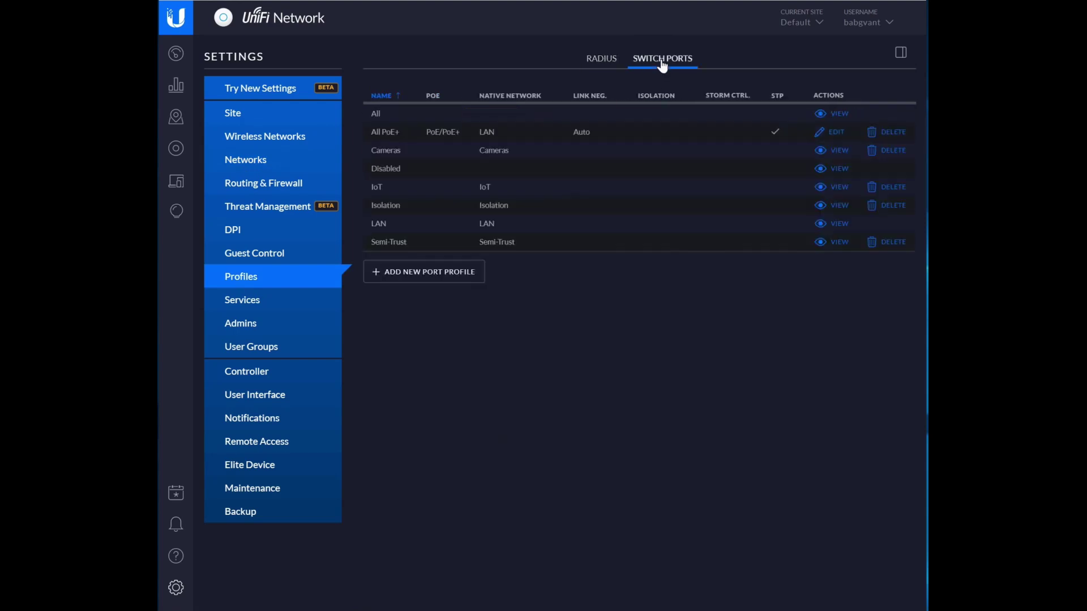
click(838, 136)
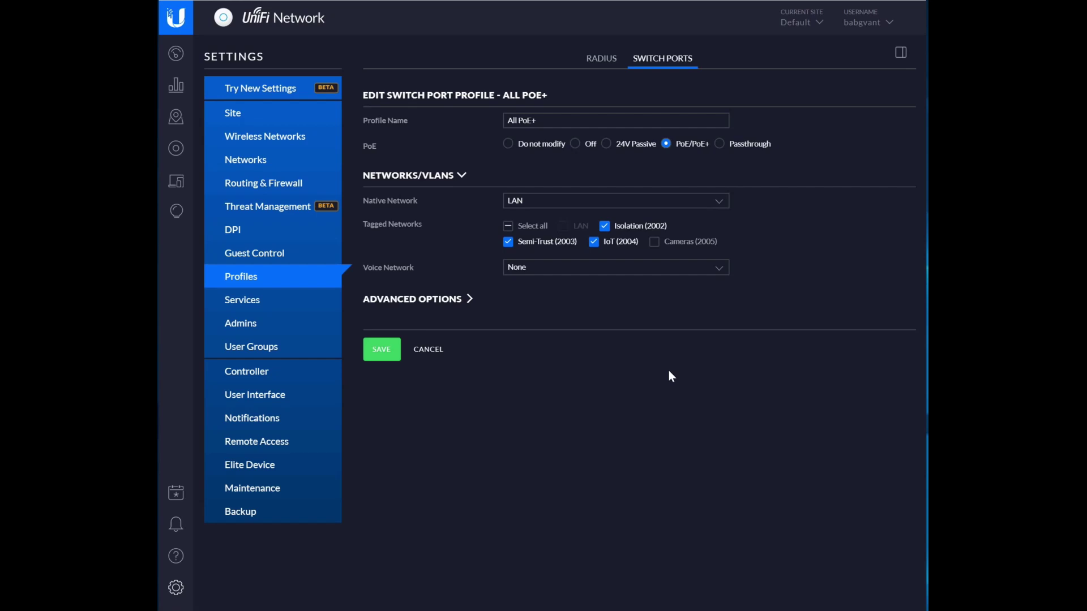
- Discard the All PoE+ edits and open the UniFi Switch 16 POE-150W details
click(439, 352)
click(175, 148)
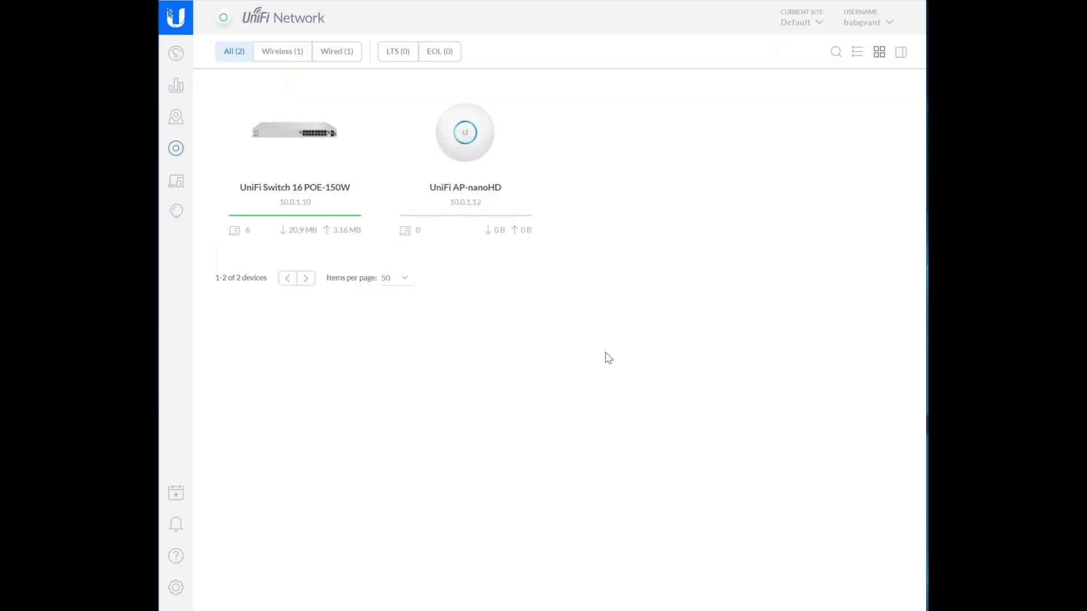
click(317, 125)
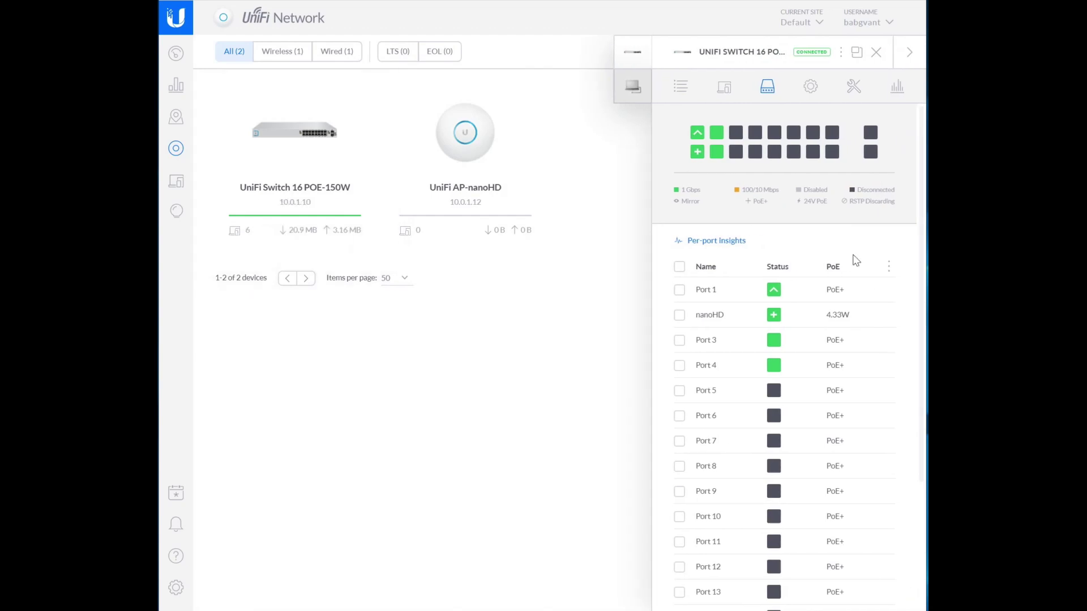
- Rename Port 1 to Uplink with PoE turned off, and save the change
mouse_move(877, 299)
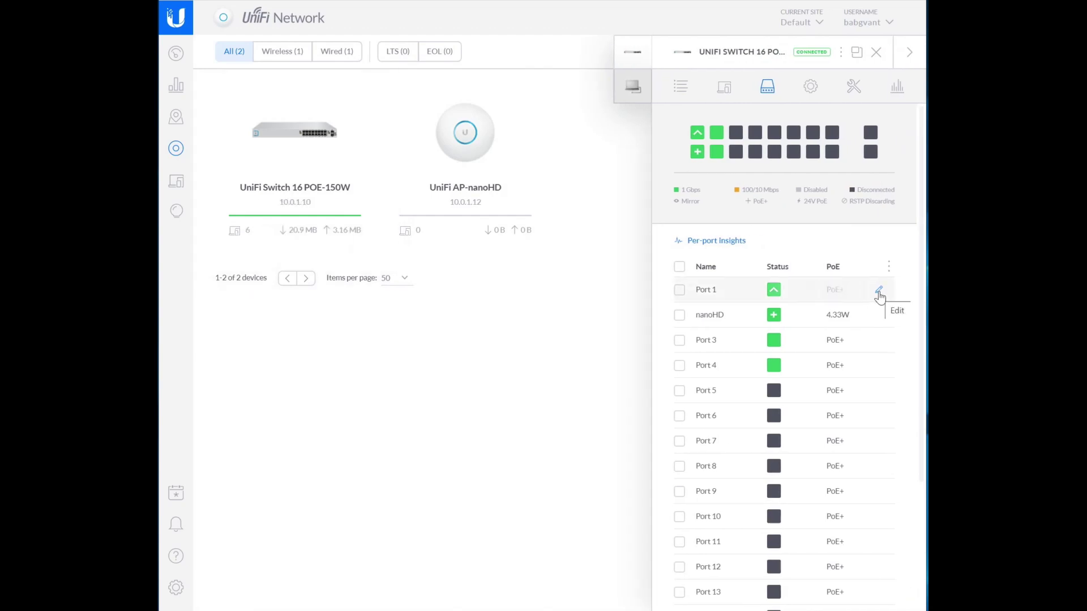
click(878, 292)
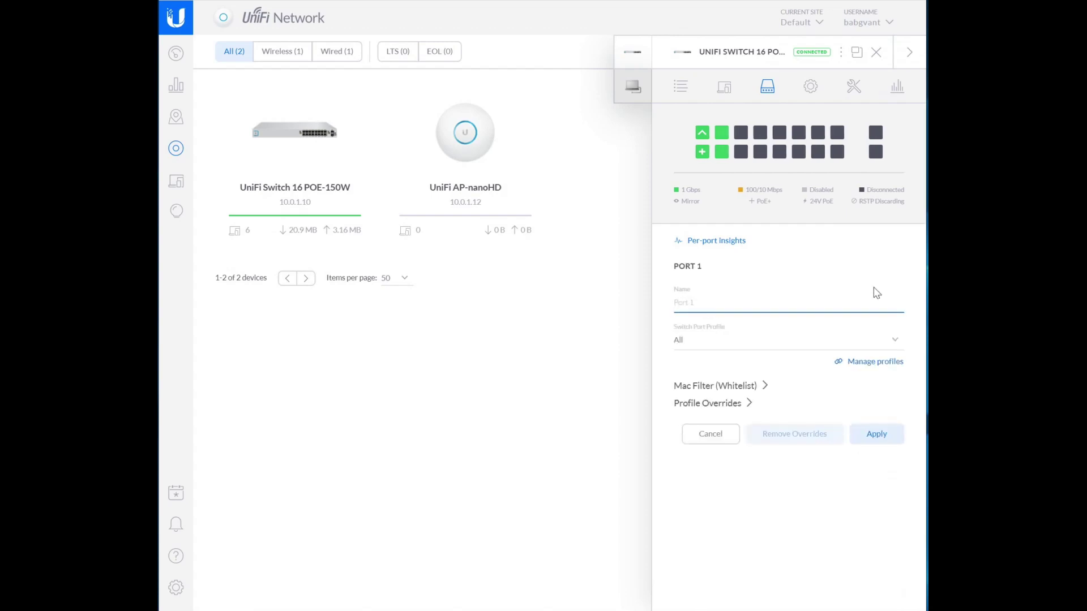
text(Uplink)
click(744, 405)
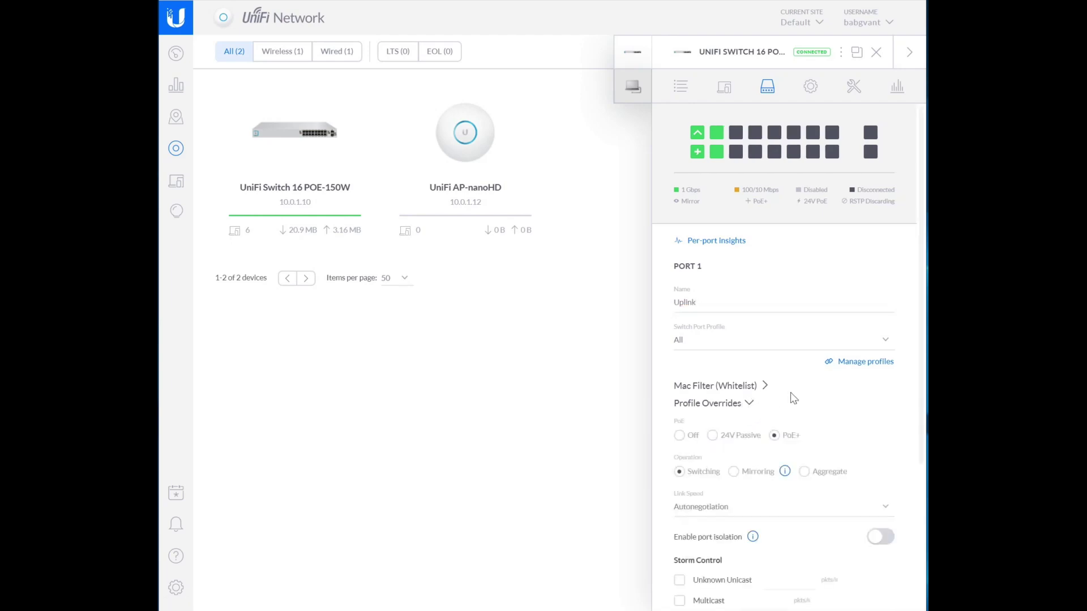
click(679, 435)
scroll(908, 493, down, 1)
scroll(909, 493, down, 2)
scroll(908, 493, up, 3)
scroll(909, 493, down, 4)
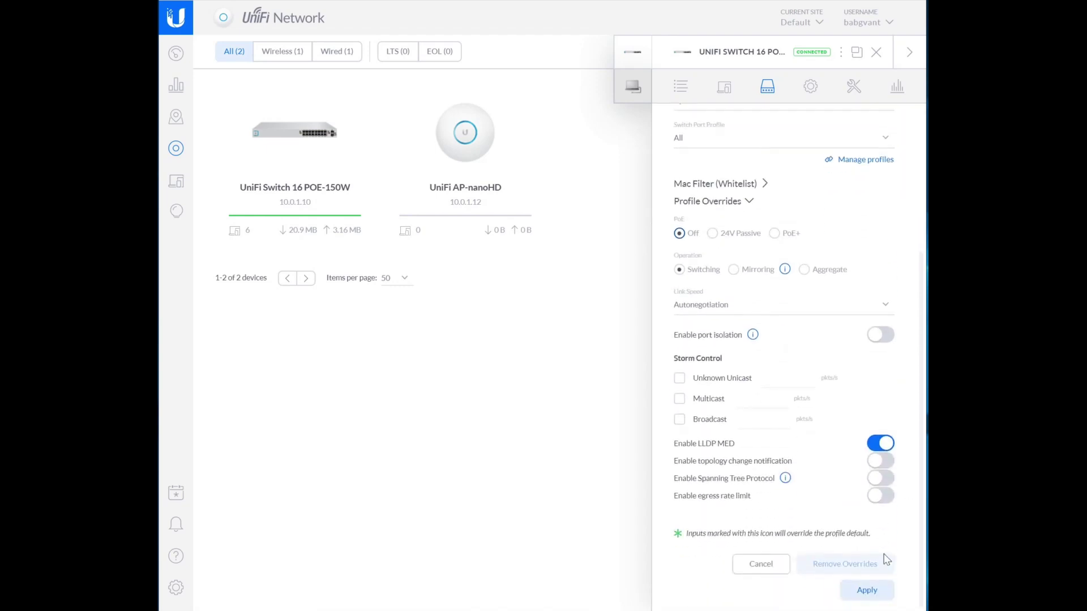
click(871, 593)
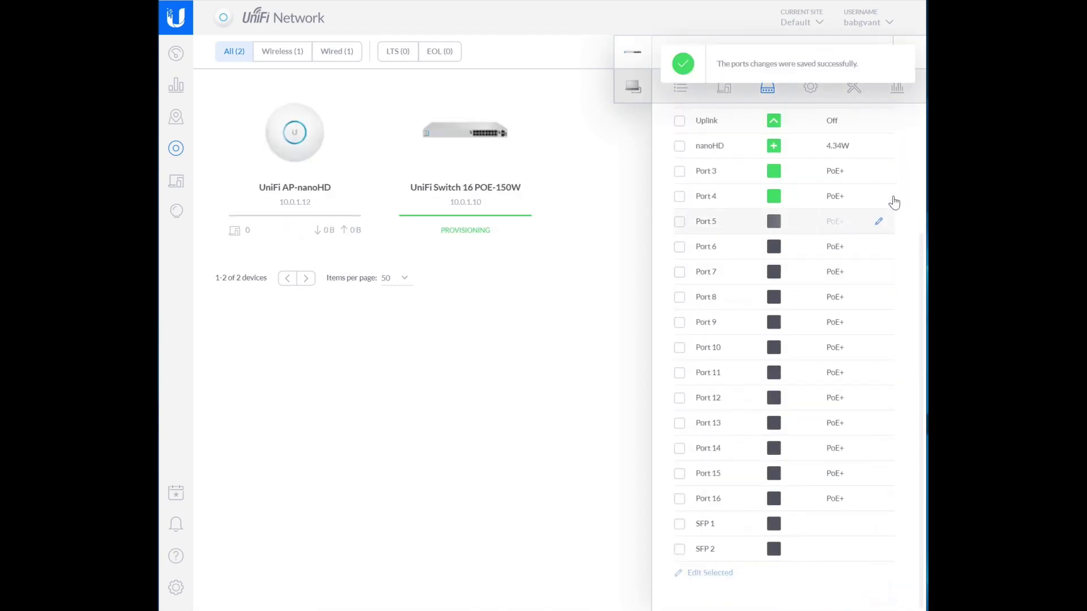
- Assign the All PoE+ profile to the nanoHD port (Port 2)
mouse_move(886, 154)
click(853, 147)
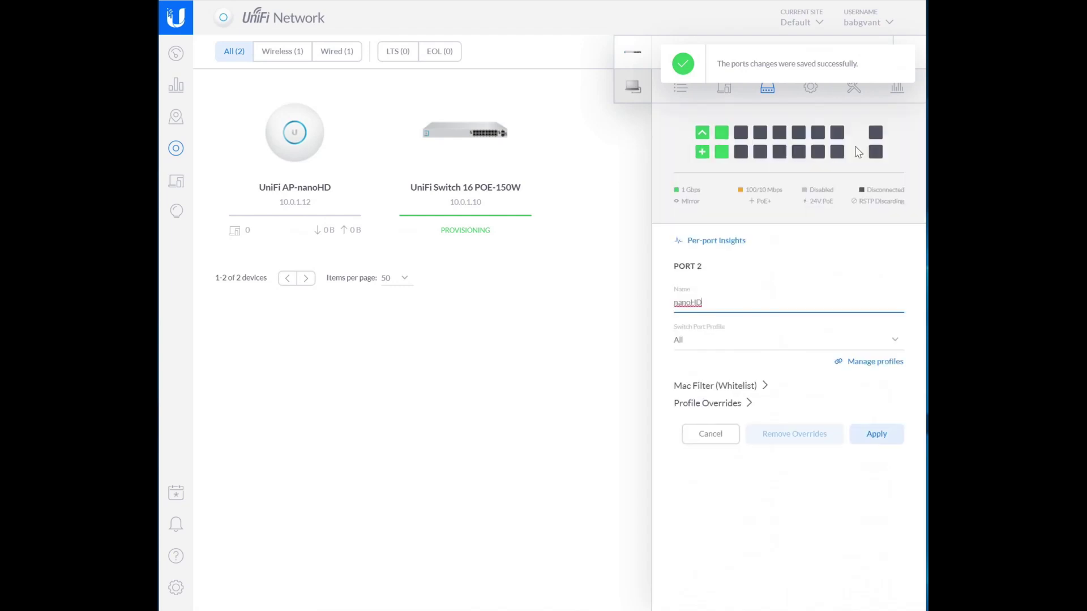
click(756, 351)
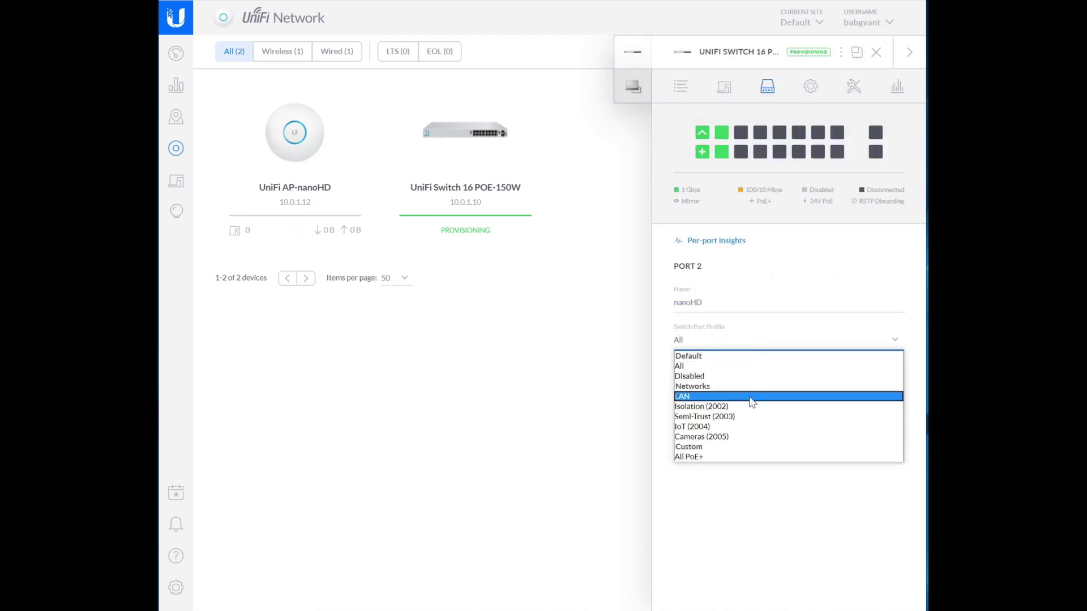
click(745, 458)
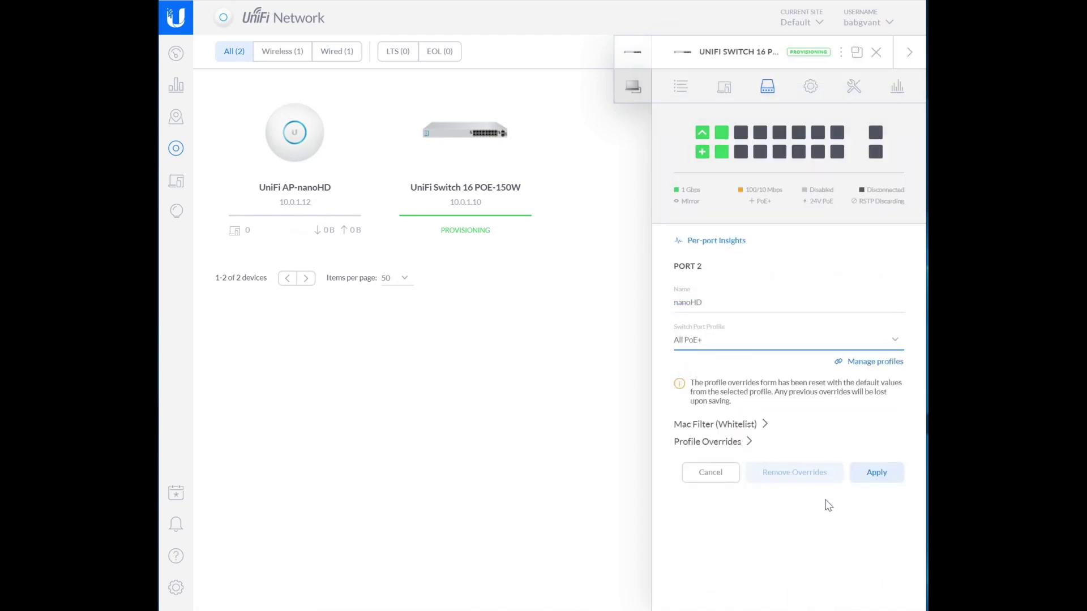
click(876, 472)
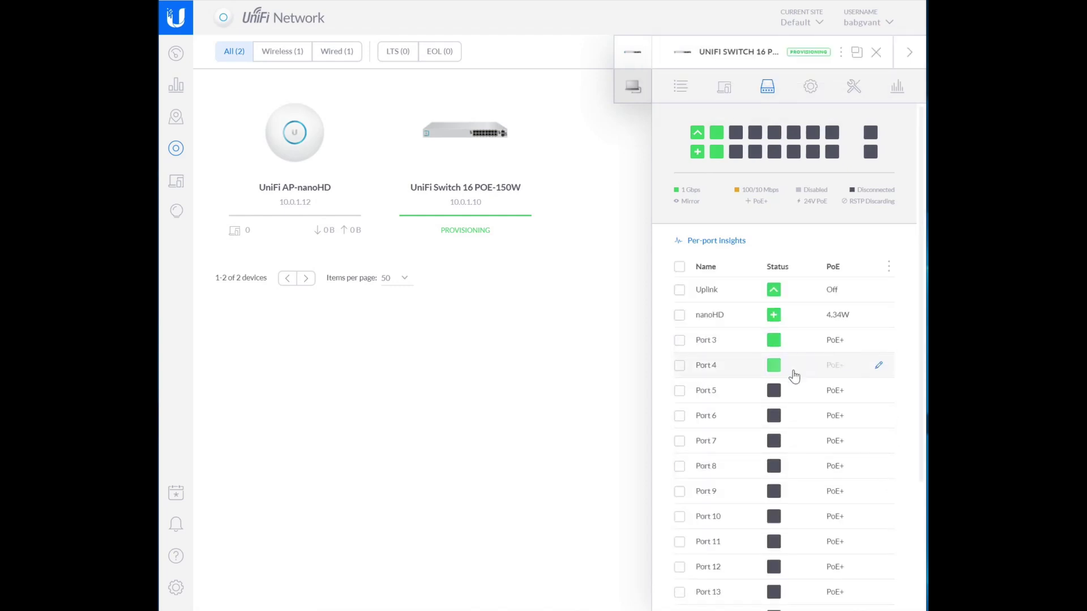
- Name Port 3 'File Server' with the LAN profile and apply it
click(879, 341)
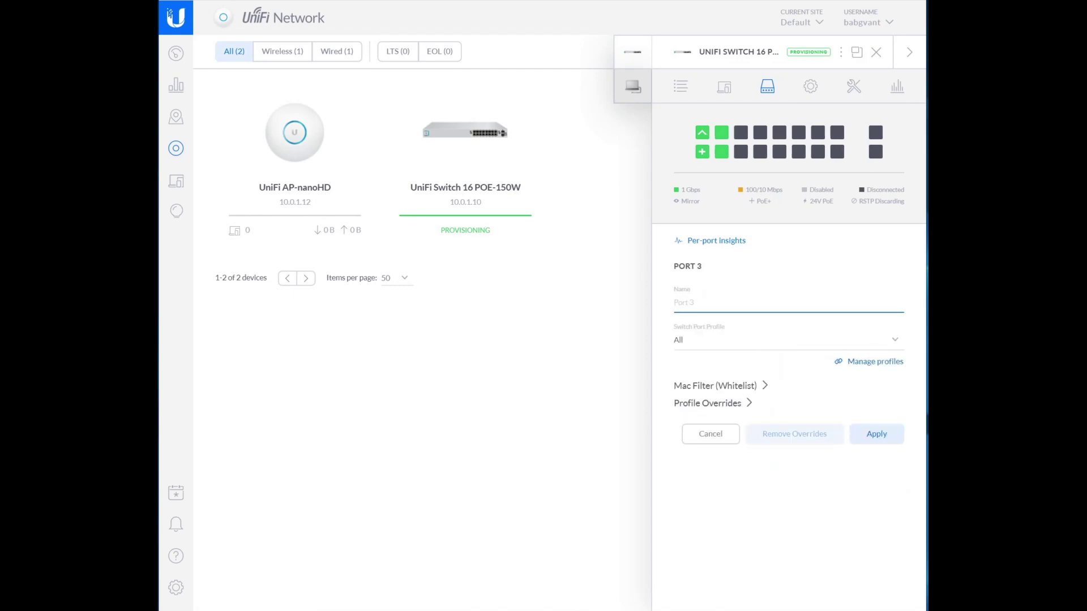
text(File Server)
click(696, 347)
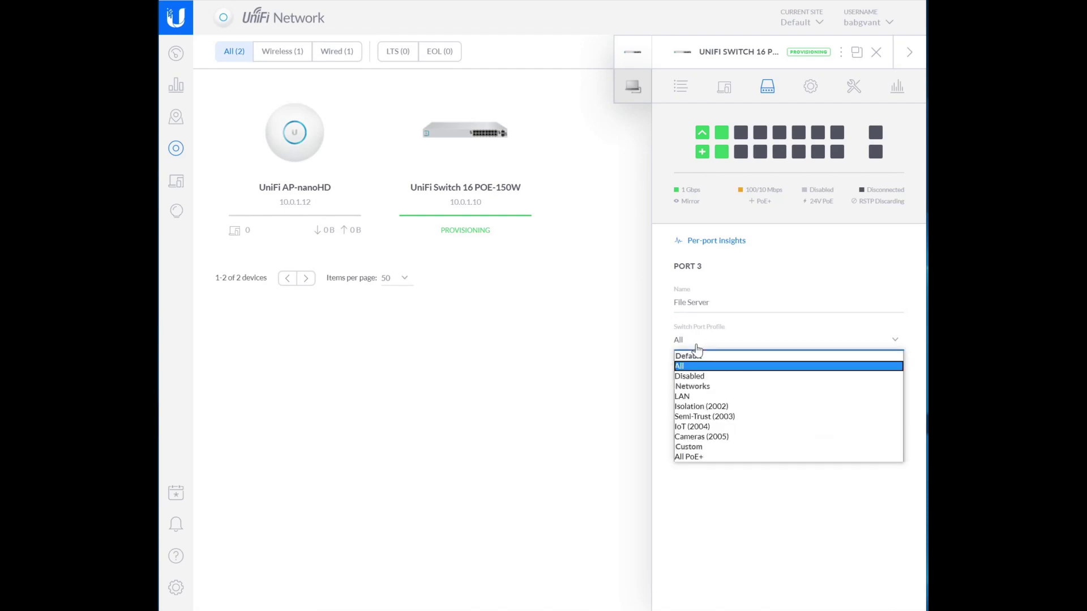
click(700, 397)
click(815, 474)
- Name Port 4 'VM LAN' and override its PoE to Off
click(879, 369)
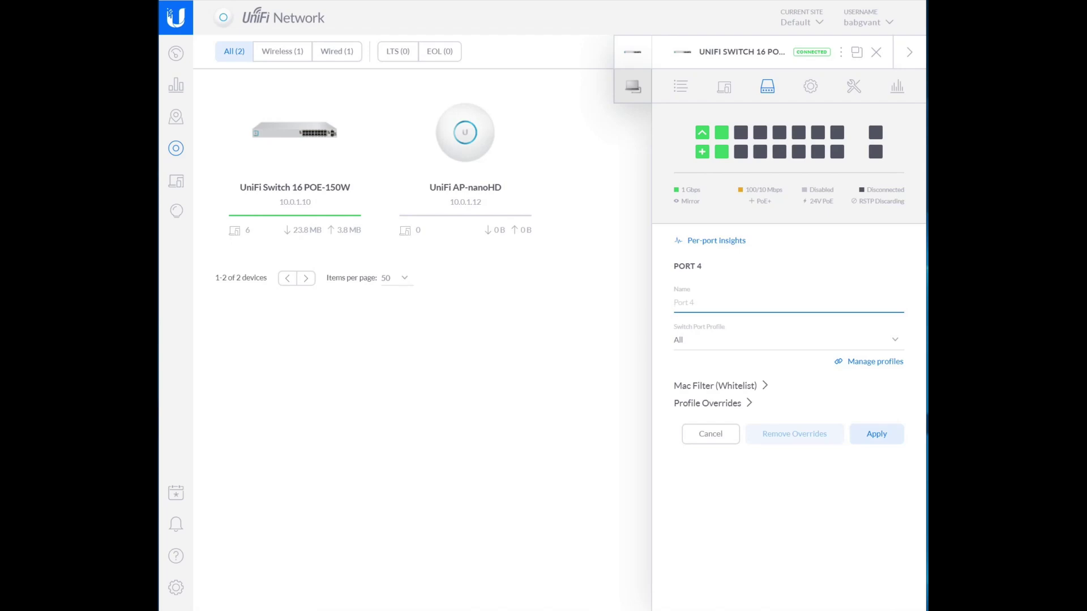
text(VM LAN)
click(728, 404)
click(679, 436)
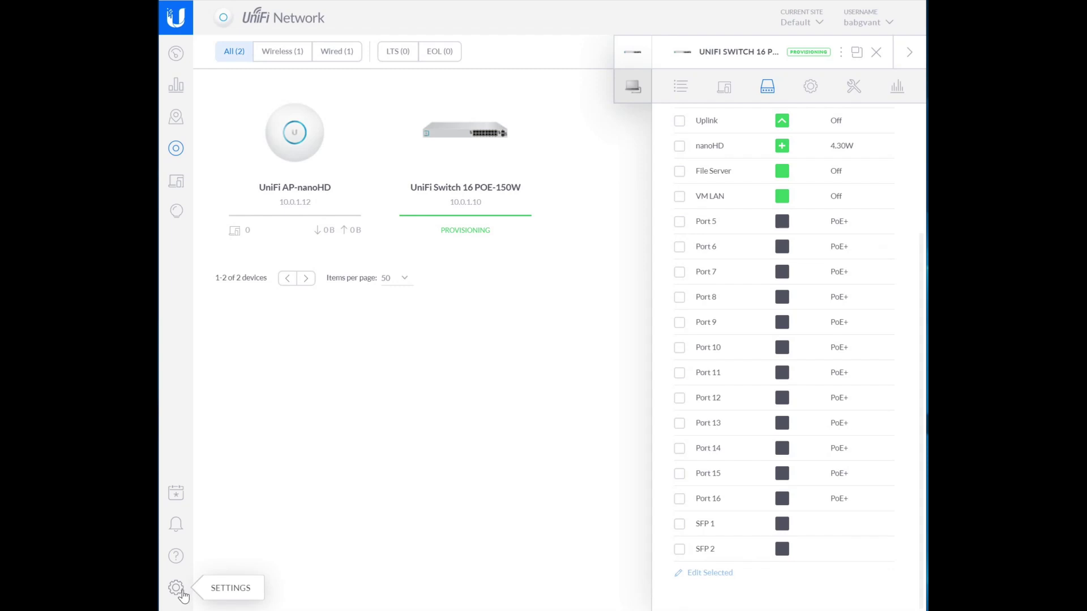
- Add a port profile named Camera with PoE/PoE+ and native network Cameras (2005)
click(181, 591)
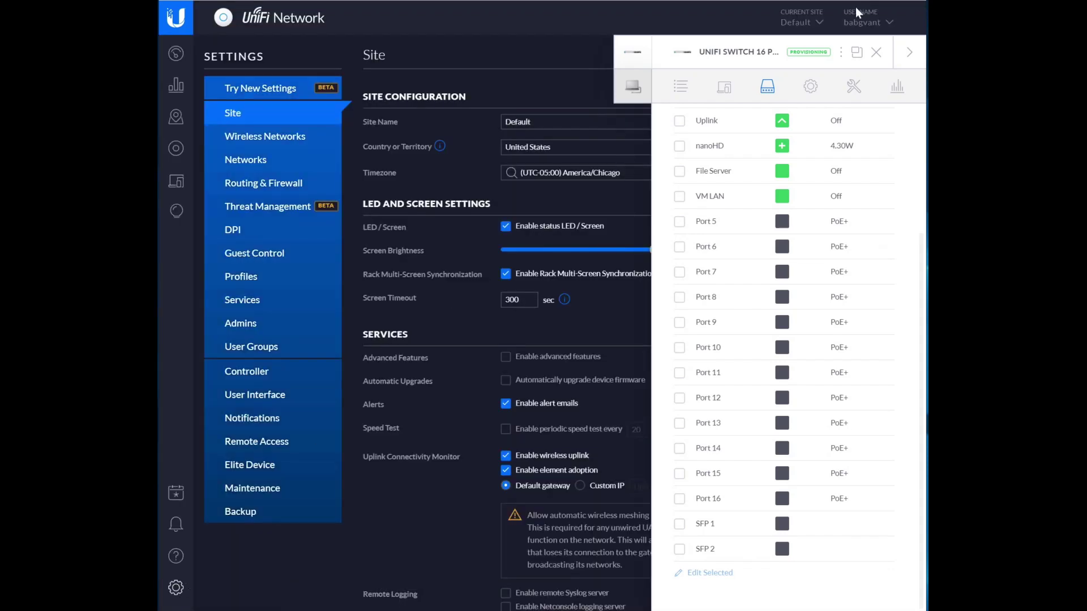
click(897, 58)
click(262, 283)
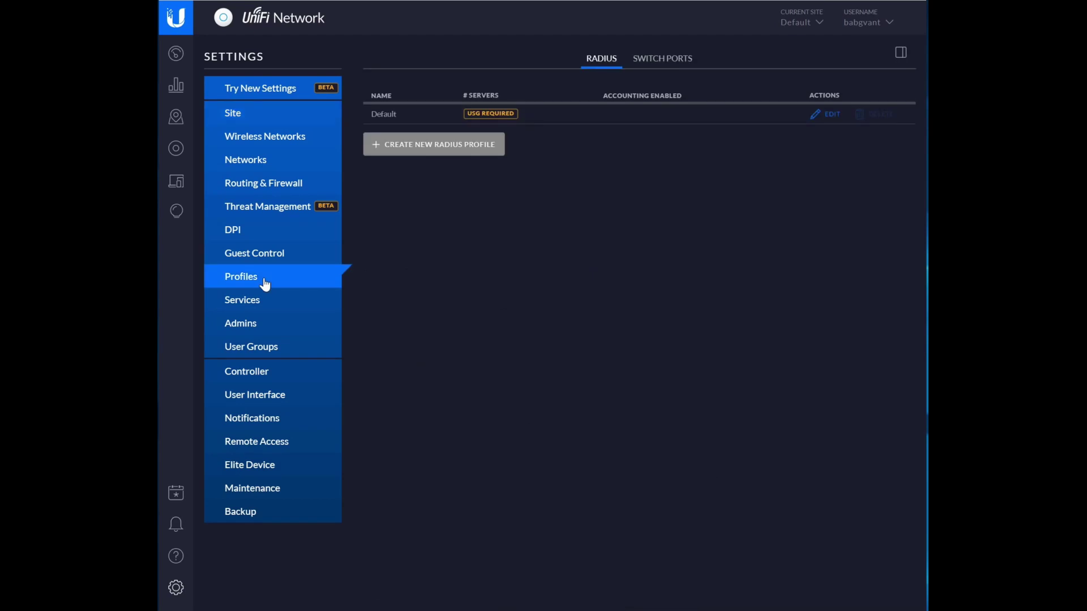
click(675, 61)
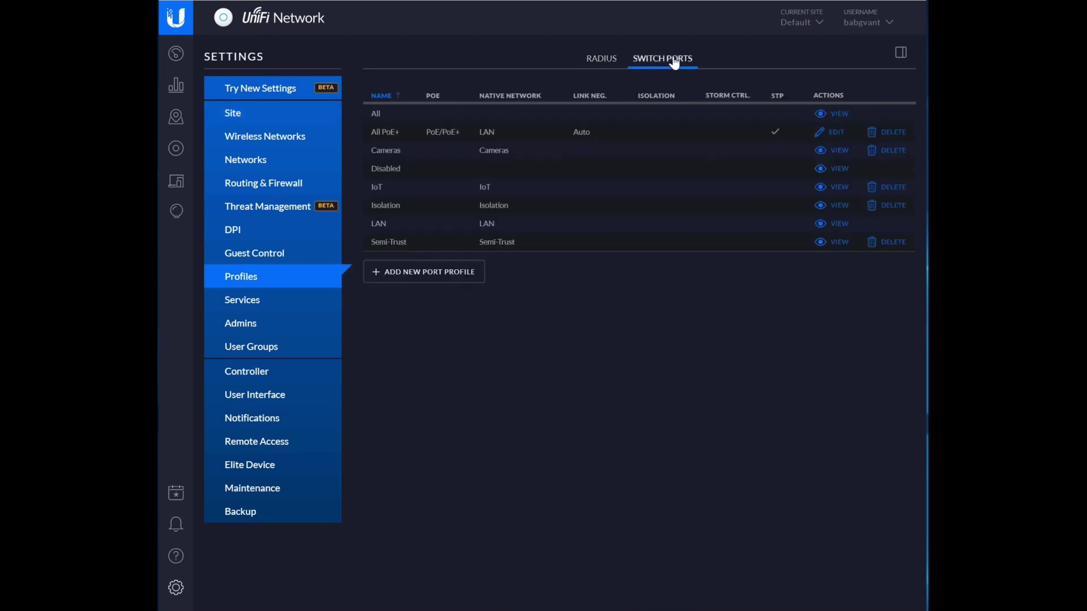
click(419, 272)
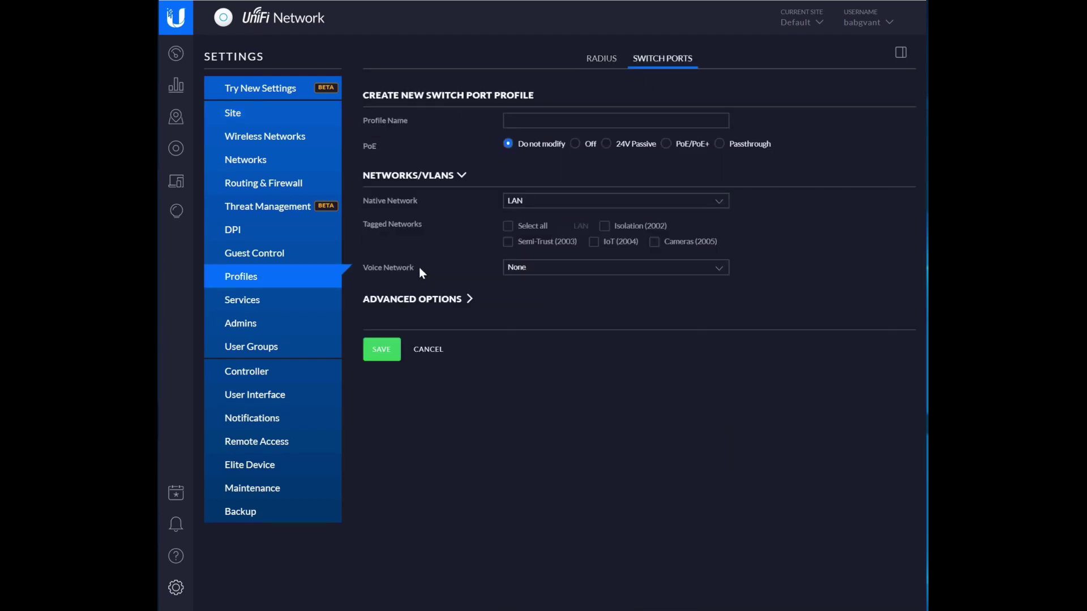
click(666, 143)
click(647, 121)
text(C)
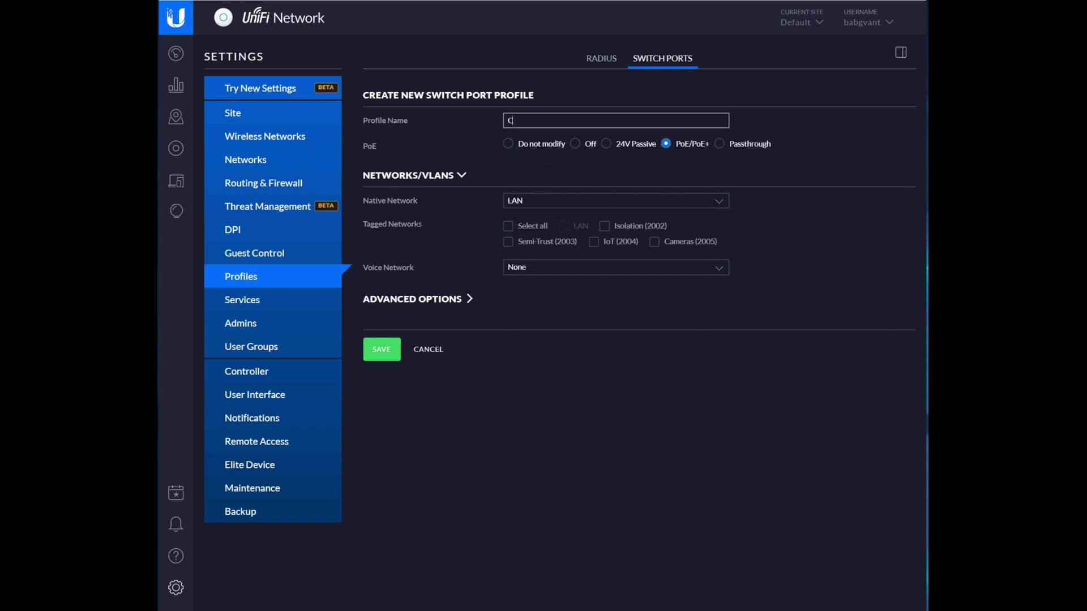
text(amera)
click(601, 202)
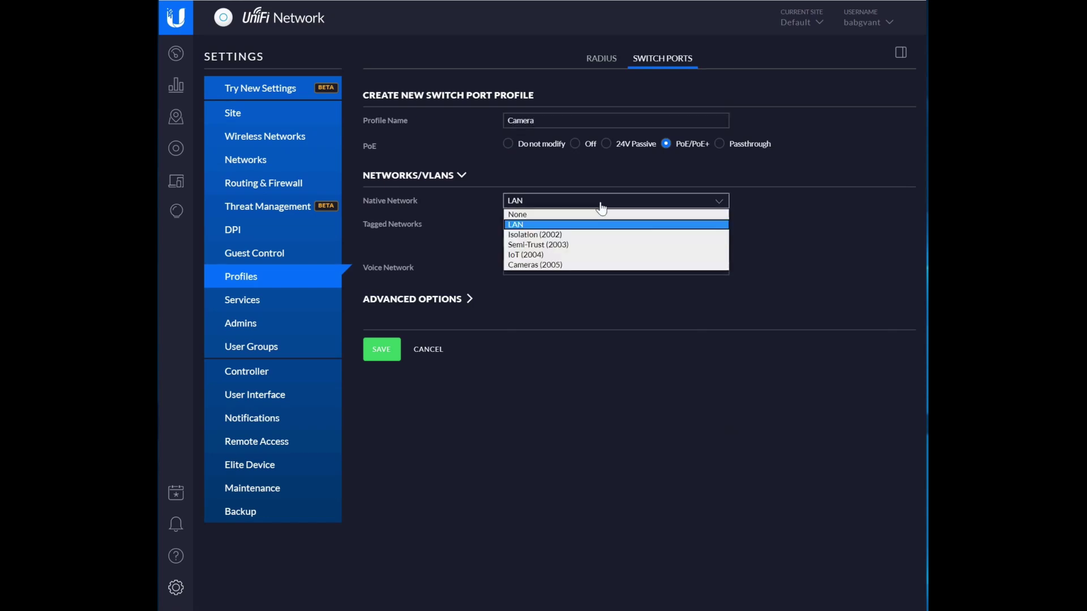
click(572, 265)
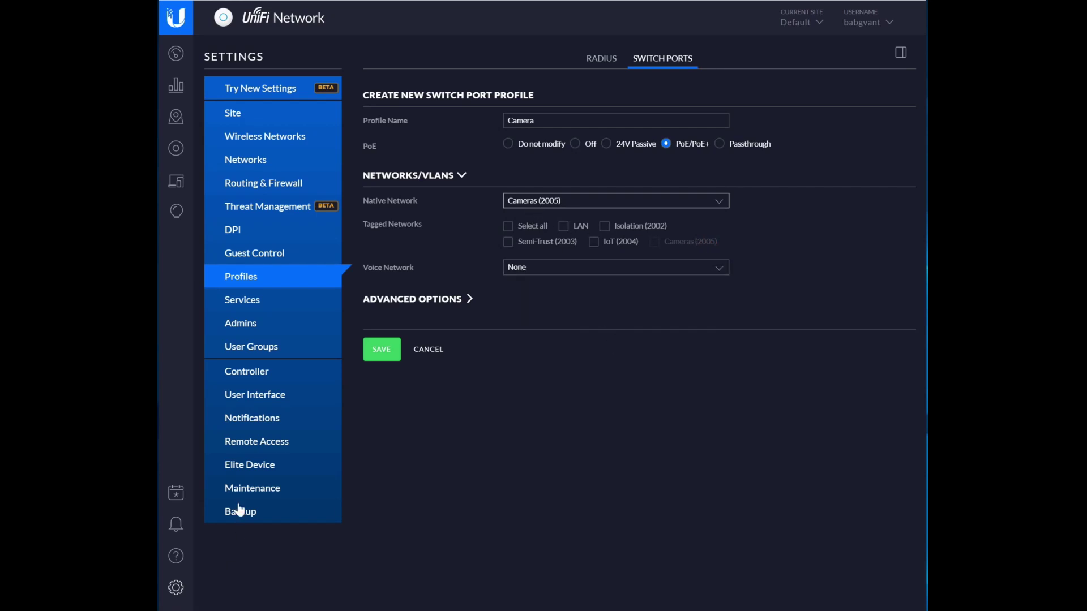
- Save the Camera profile and open the switch's port list
click(379, 351)
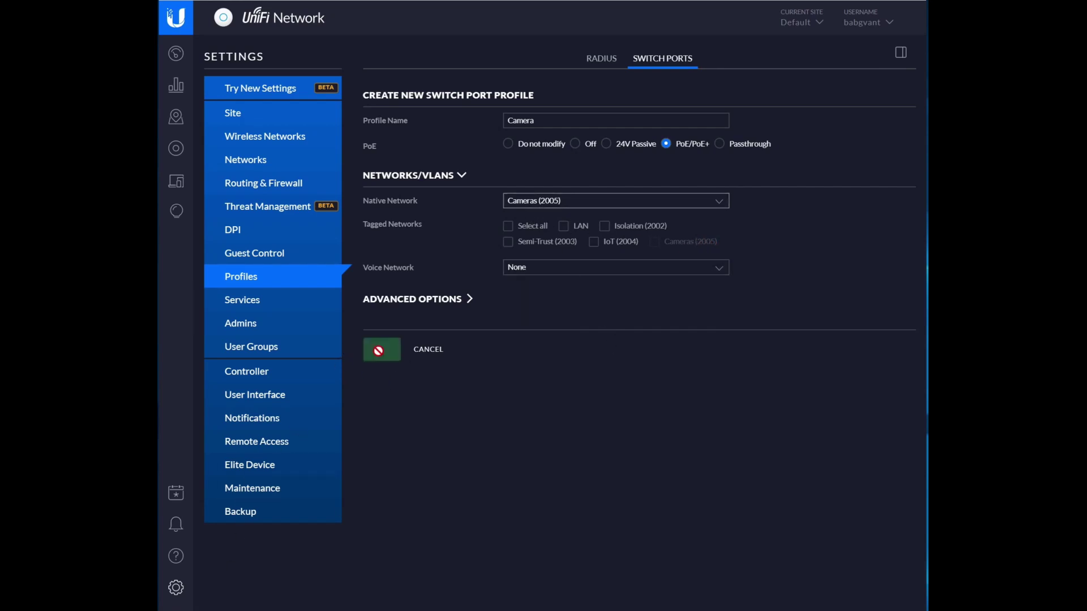
click(176, 151)
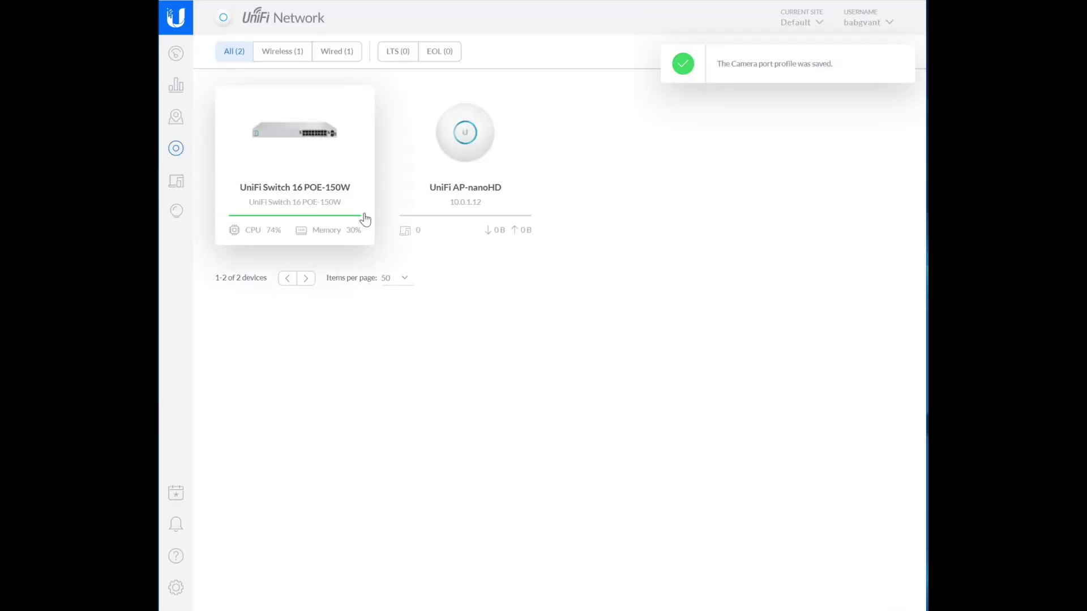
click(297, 152)
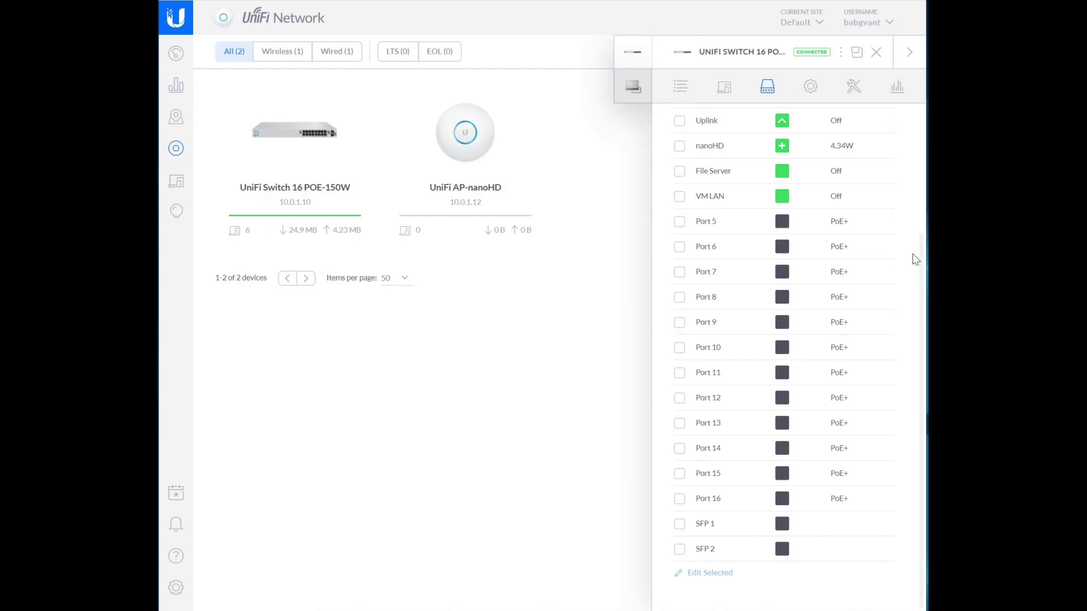
- Select Ports 5–11 and apply the Camera (2005) profile to them
mouse_move(876, 234)
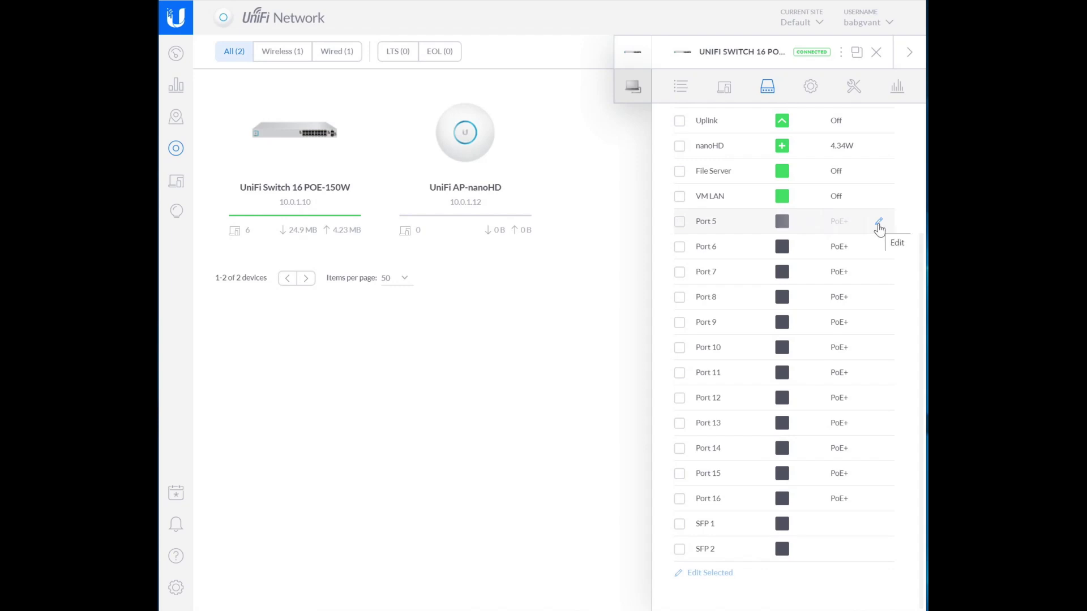
click(679, 221)
click(679, 248)
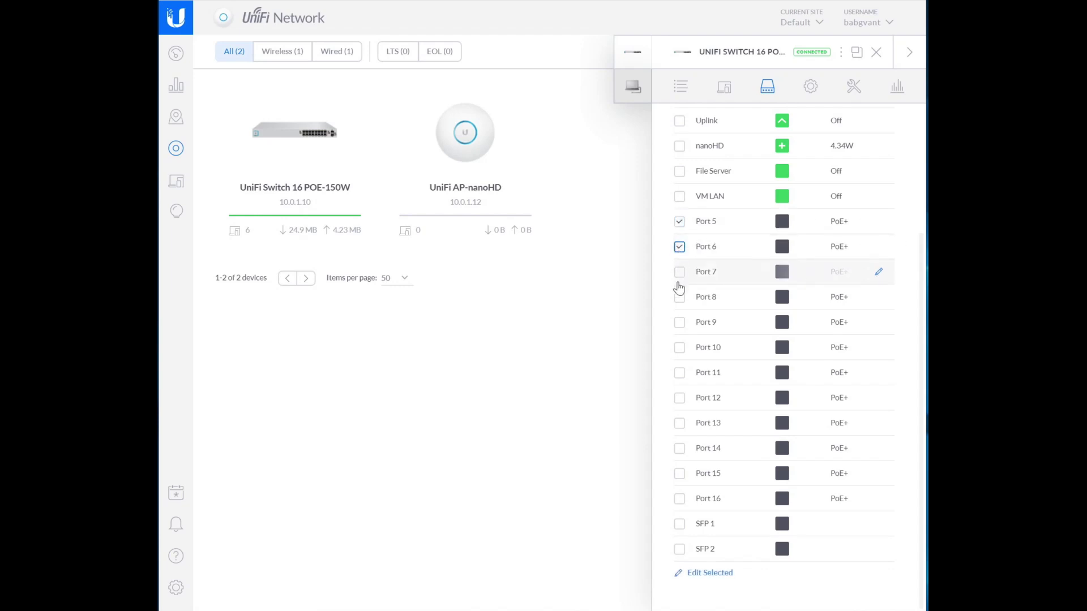
click(679, 272)
click(679, 298)
click(679, 322)
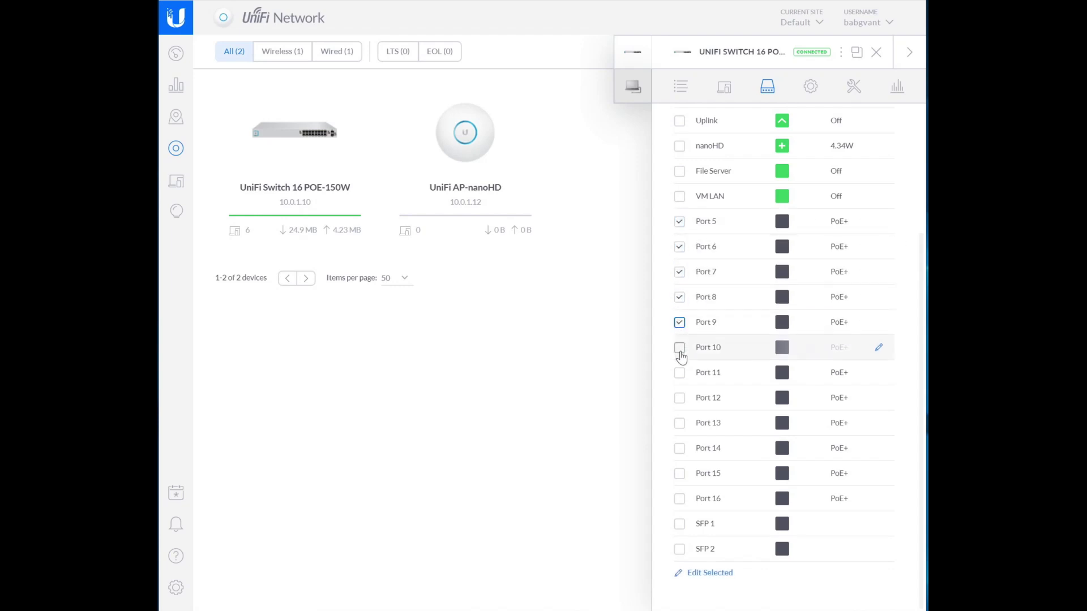
click(679, 347)
click(680, 373)
click(880, 374)
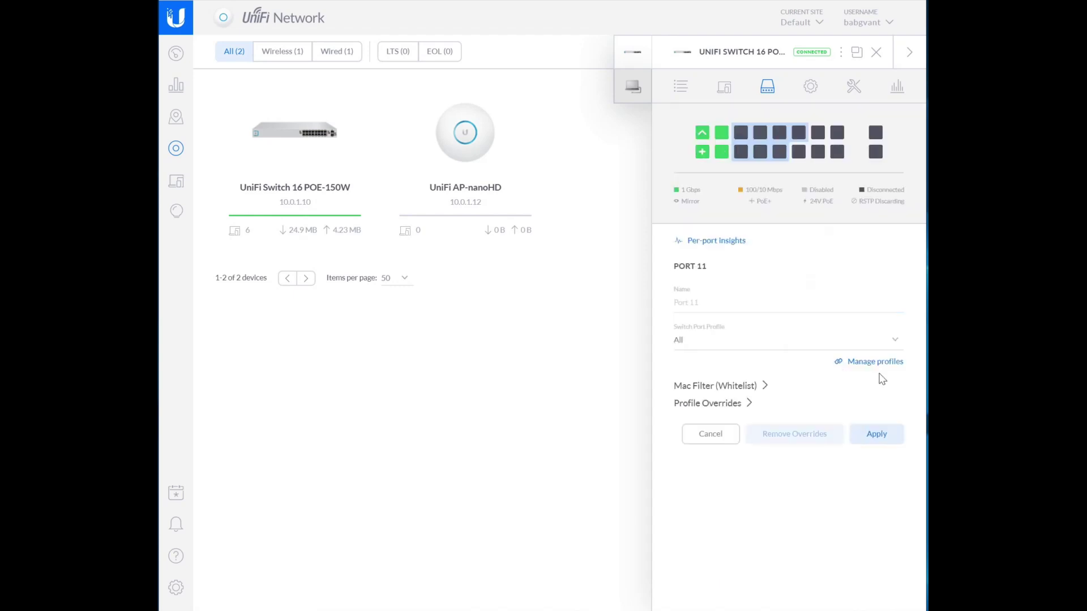
click(715, 347)
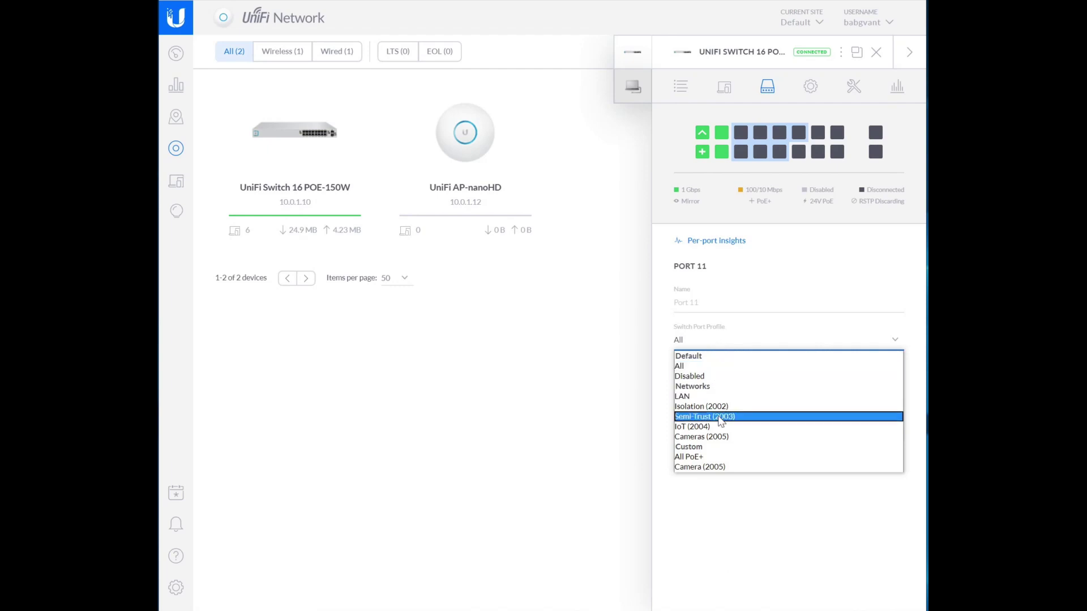
click(722, 441)
click(709, 347)
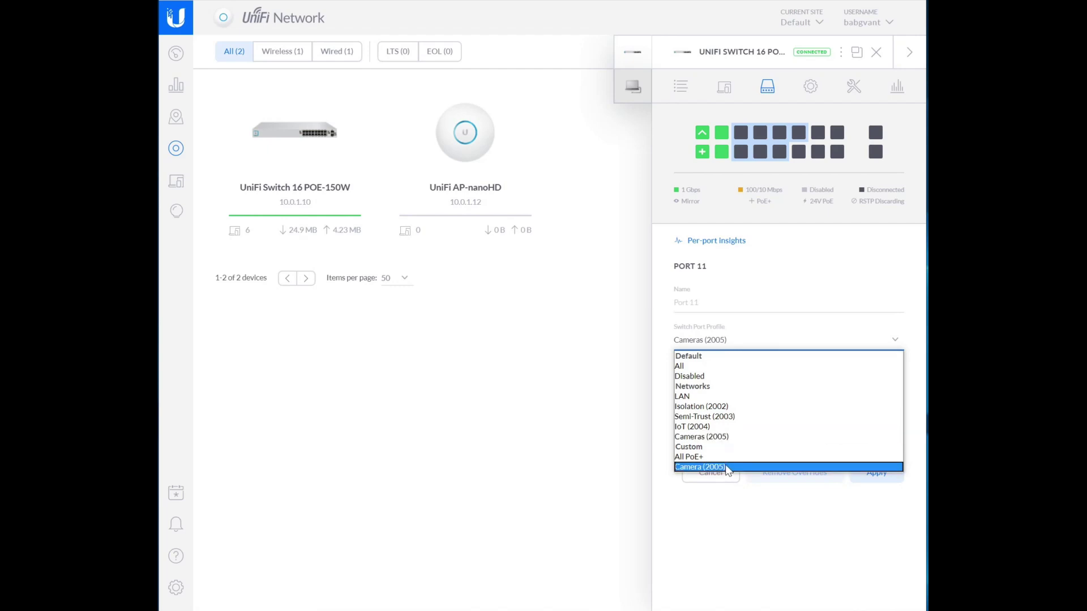
click(726, 467)
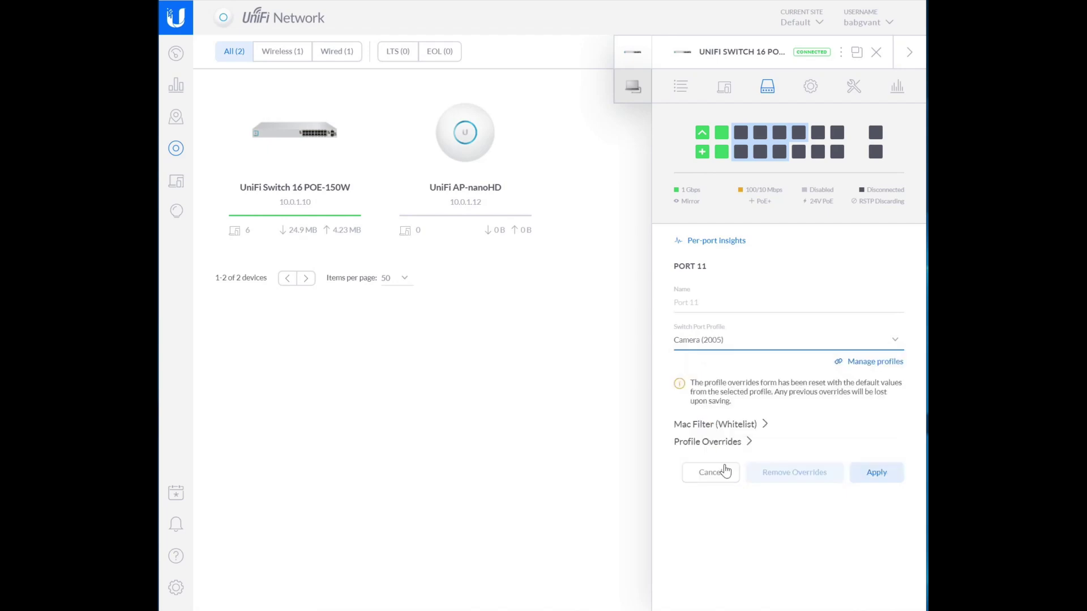
click(874, 473)
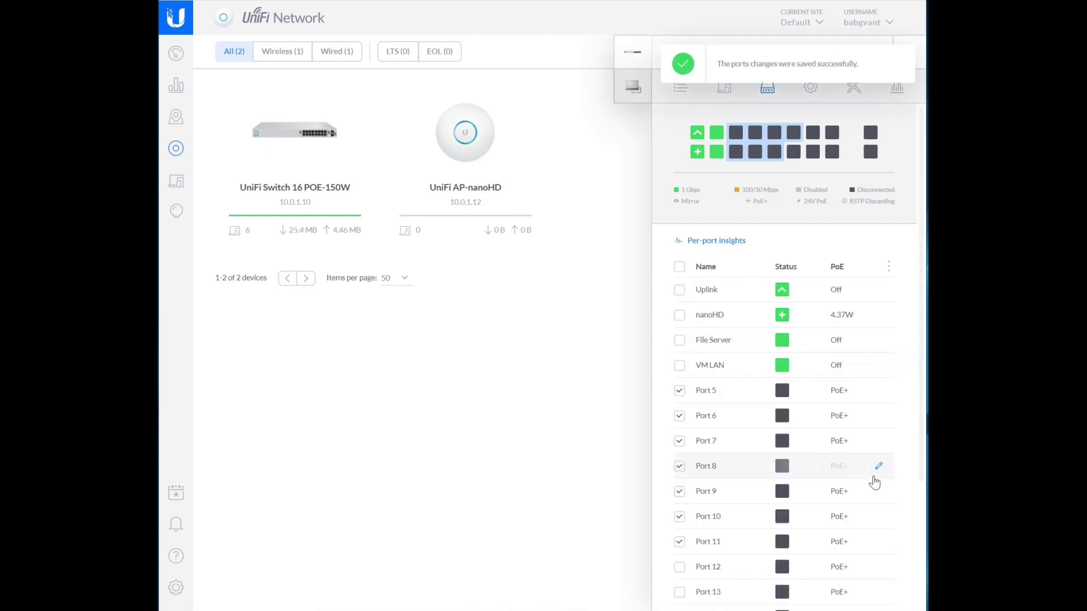
- Set Port 10's switch port profile to Camera (2005)
click(879, 519)
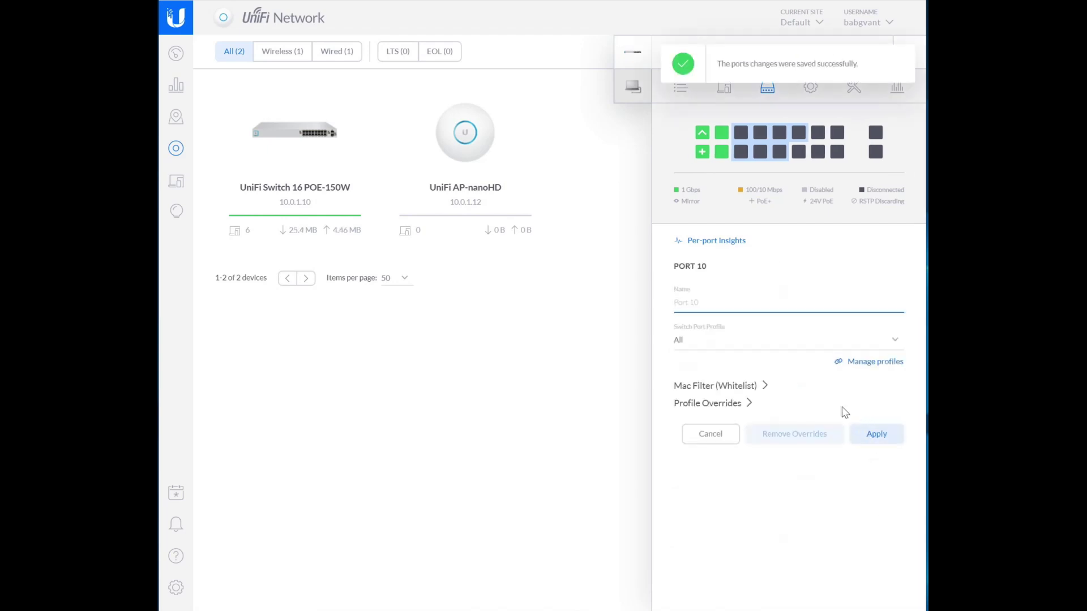
click(728, 342)
click(735, 468)
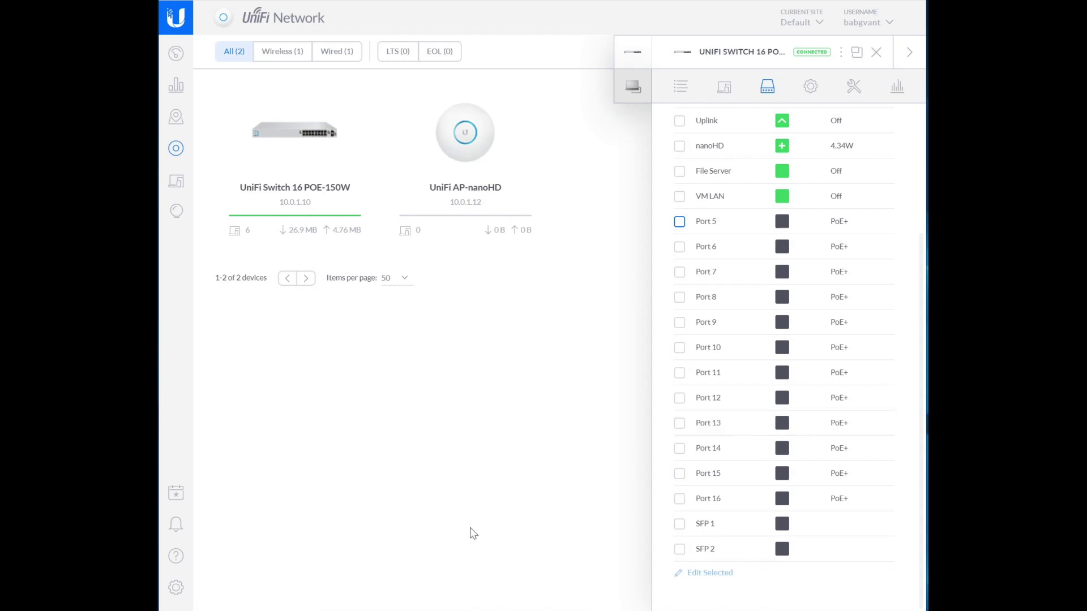
- Close the floating switch details and show the switch port profiles list
click(176, 588)
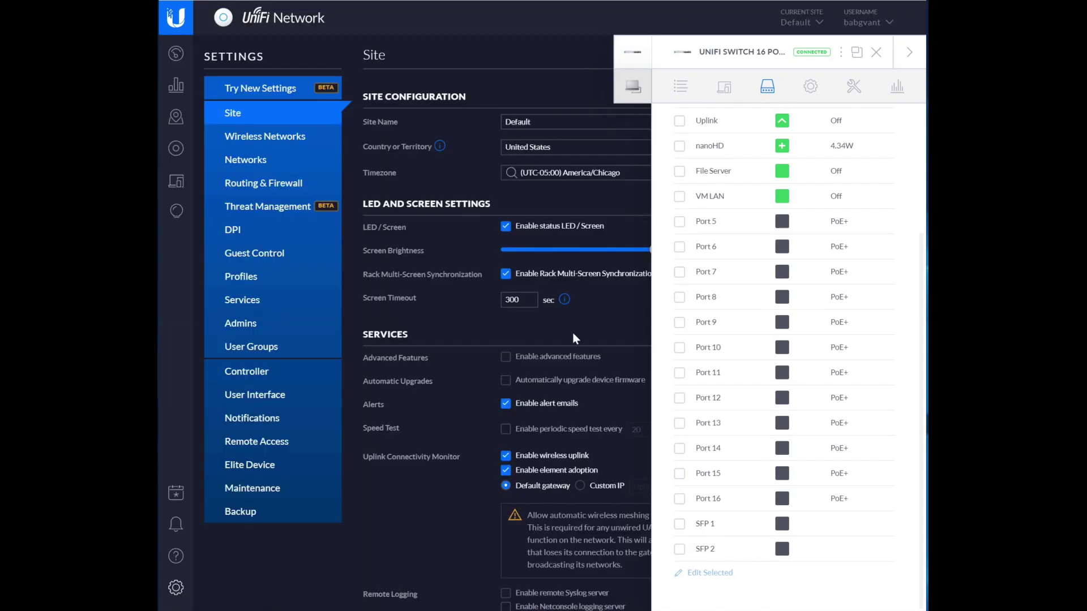
click(856, 52)
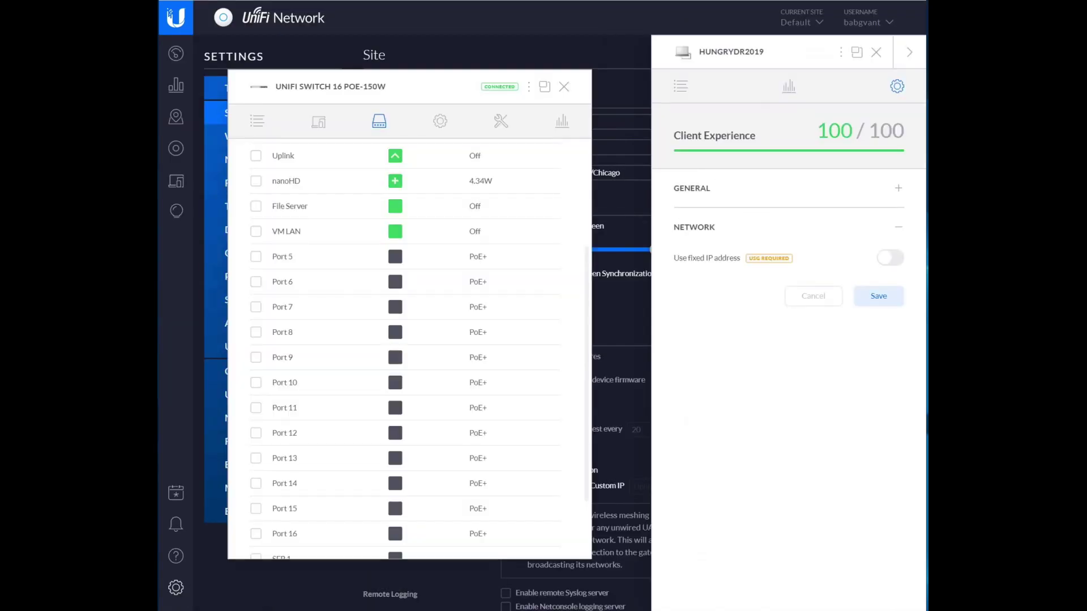
click(909, 52)
click(566, 87)
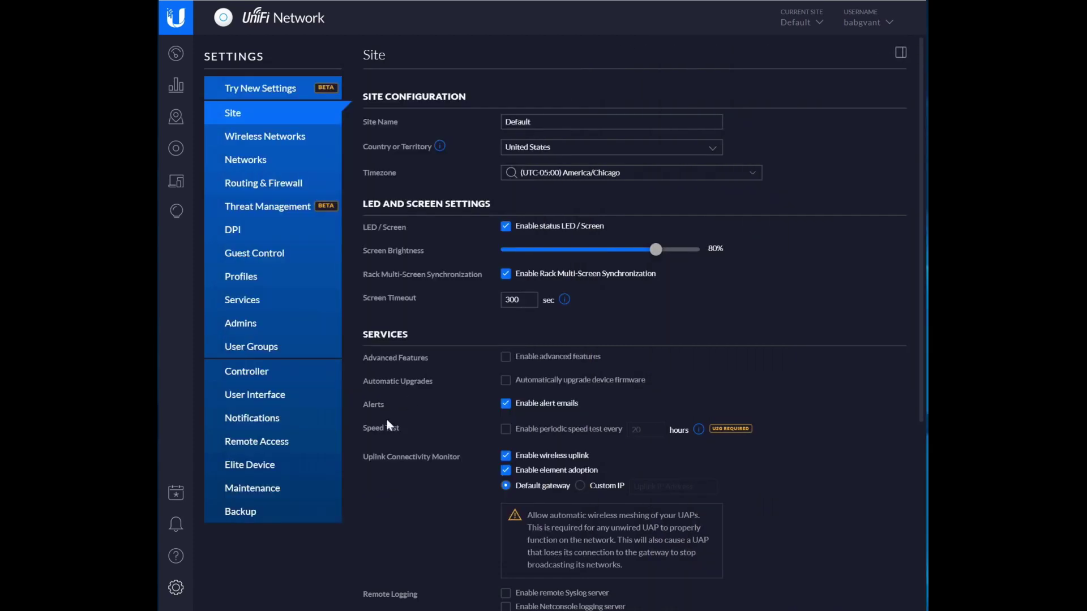
click(258, 279)
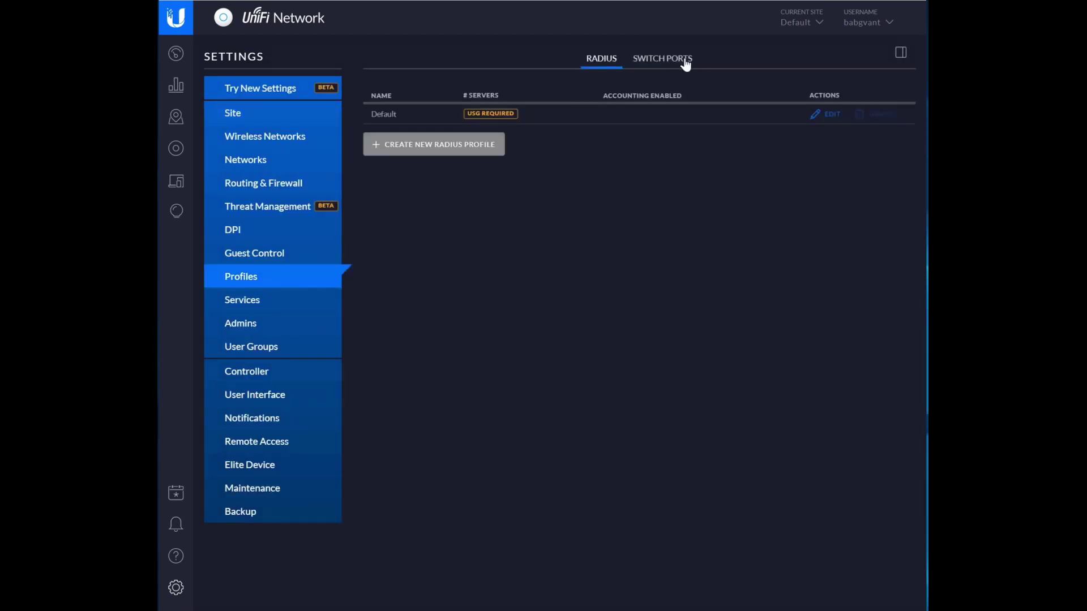
click(685, 60)
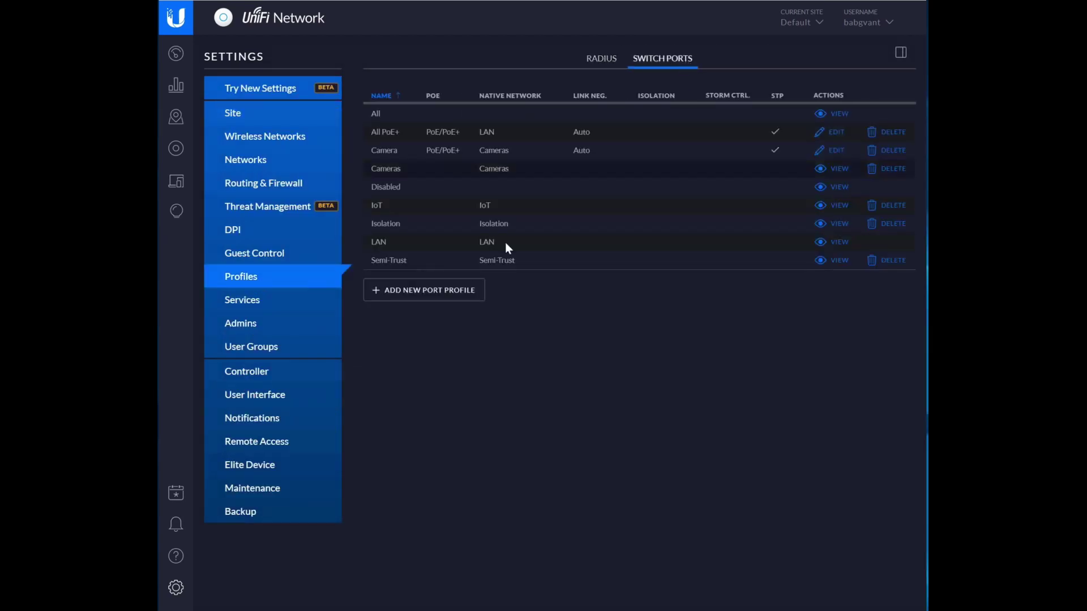
- Start a new port profile with PoE off and Isolation (2002) as native network
click(449, 299)
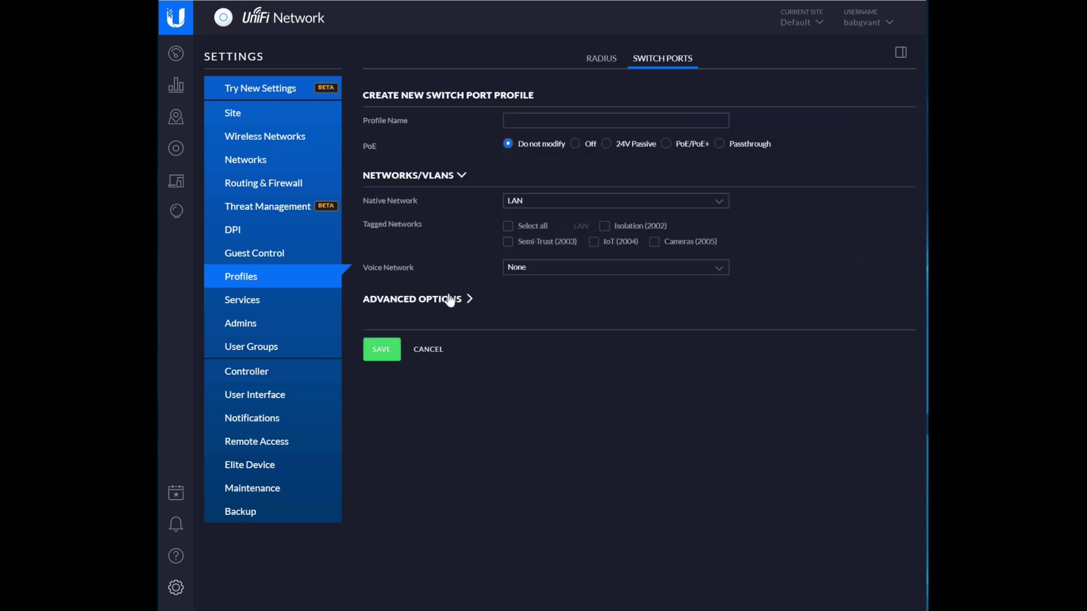
click(574, 145)
click(624, 203)
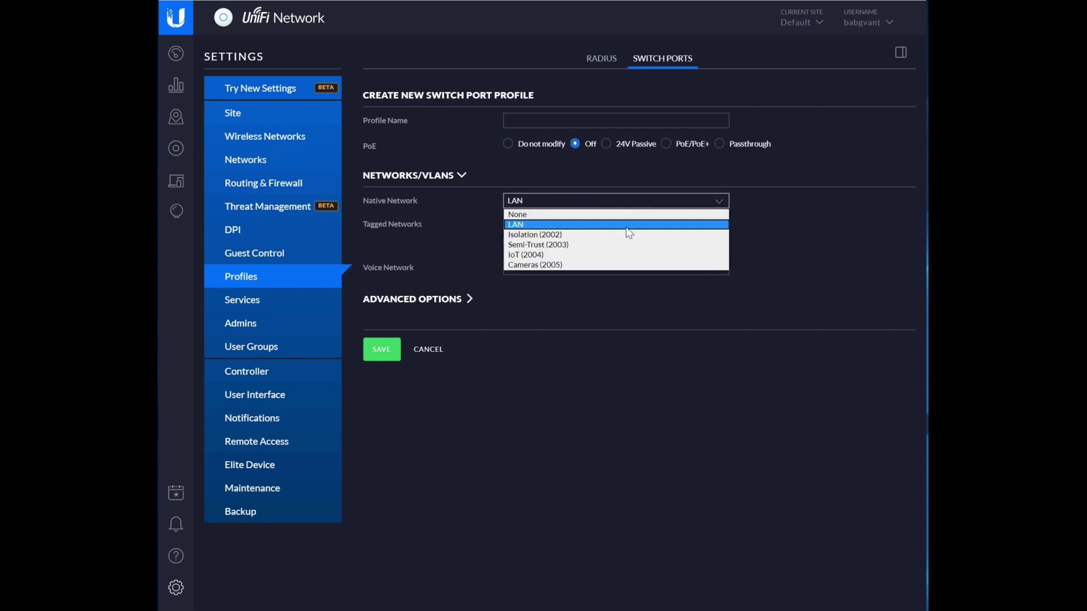
click(628, 234)
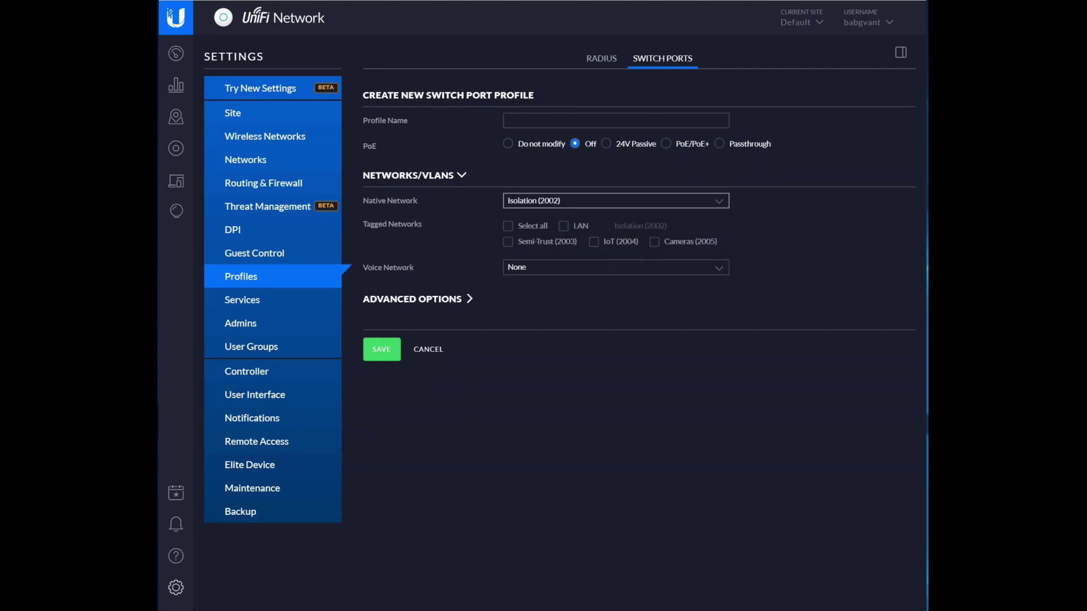
click(566, 121)
- Name the new profile 'Isloate NoPOE' and select Port 16 on the switch
text(Isloate NoPOE)
click(382, 349)
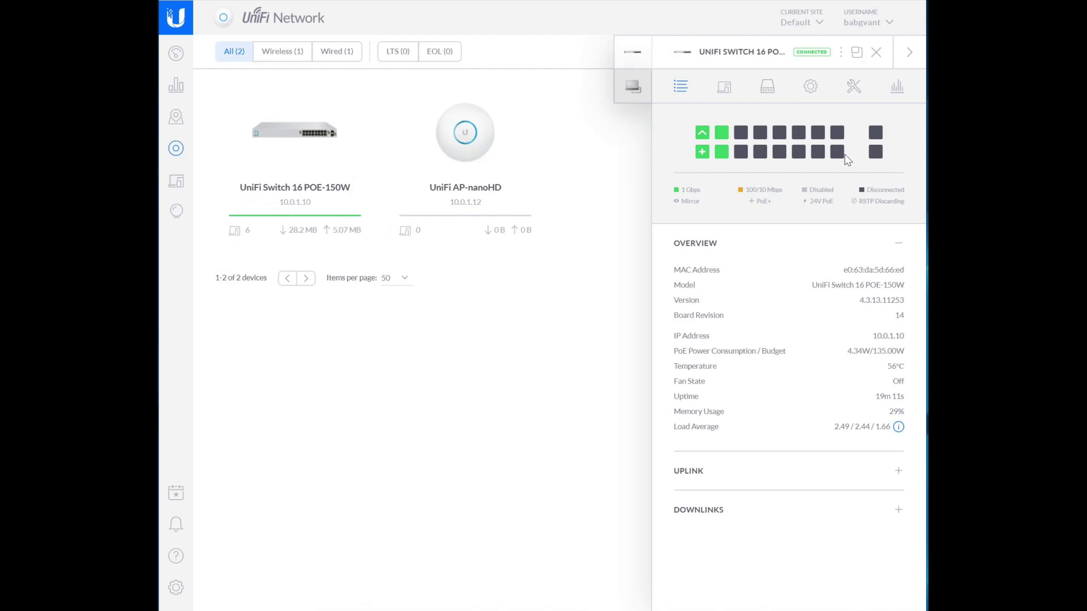
click(837, 152)
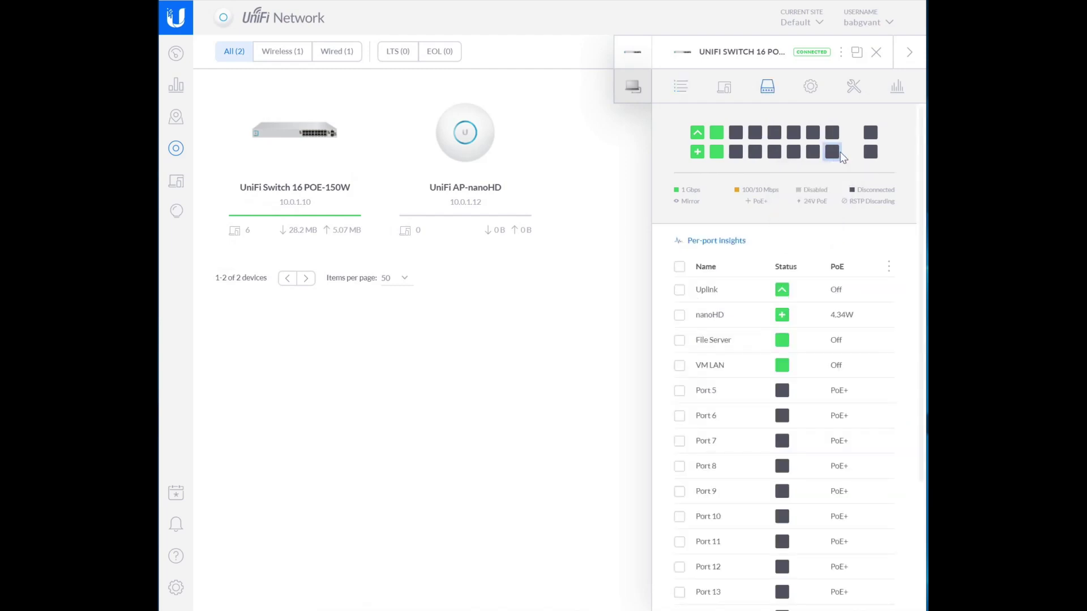
scroll(848, 402, down, 3)
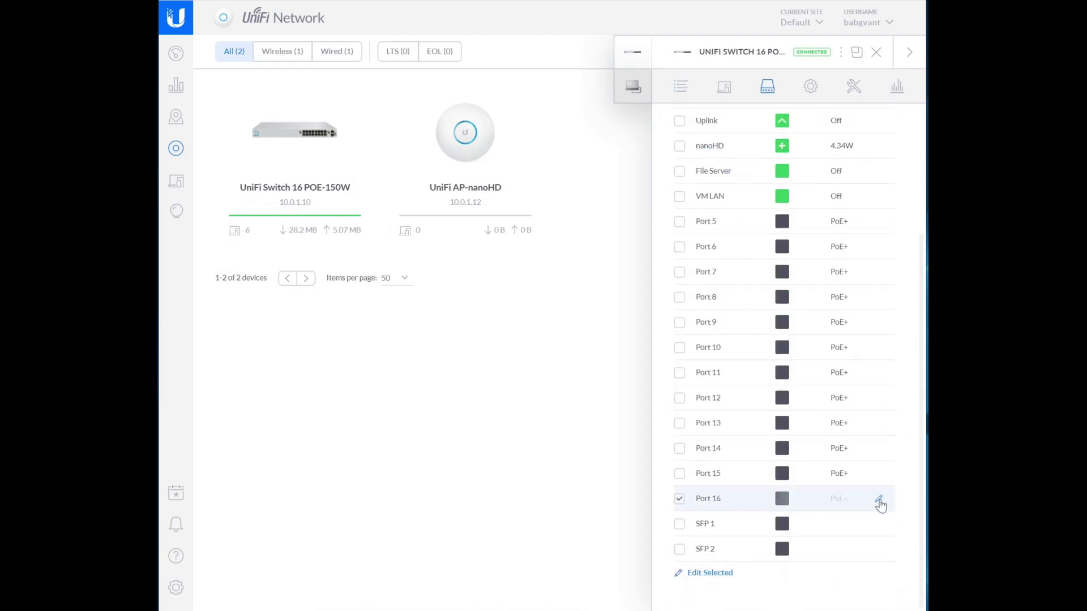
- Apply the Isloate NoPOE (2002) profile to Port 16 and dismiss the confirmation
click(879, 499)
click(682, 342)
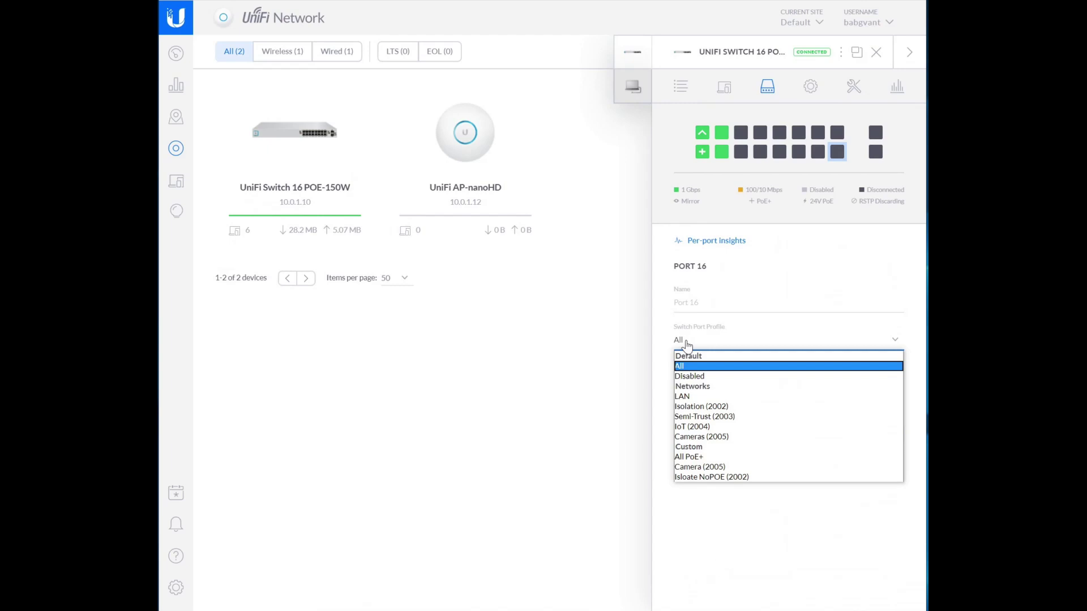
click(727, 480)
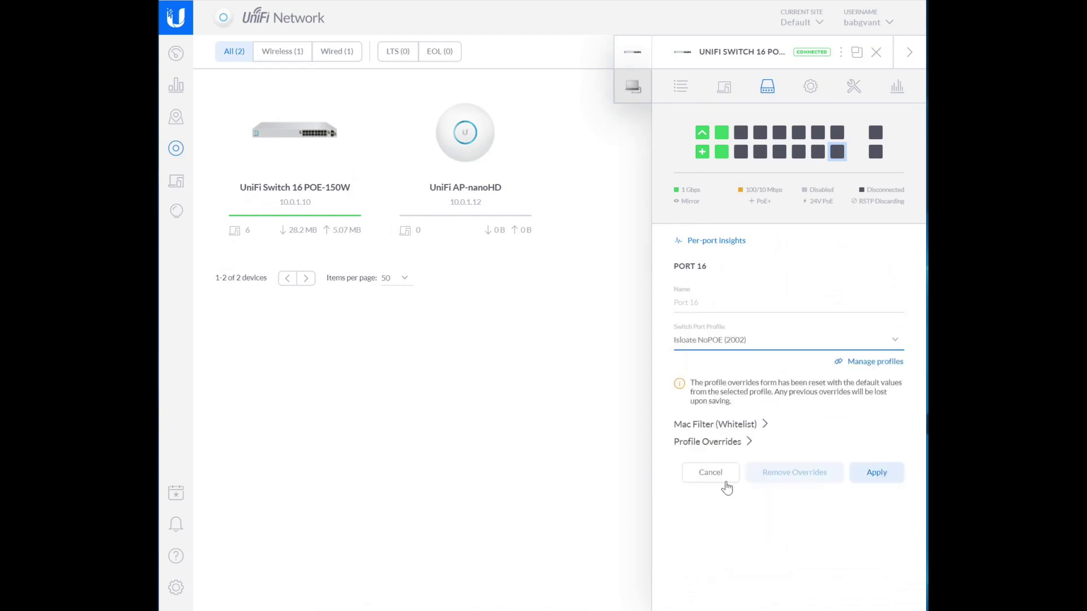
click(877, 474)
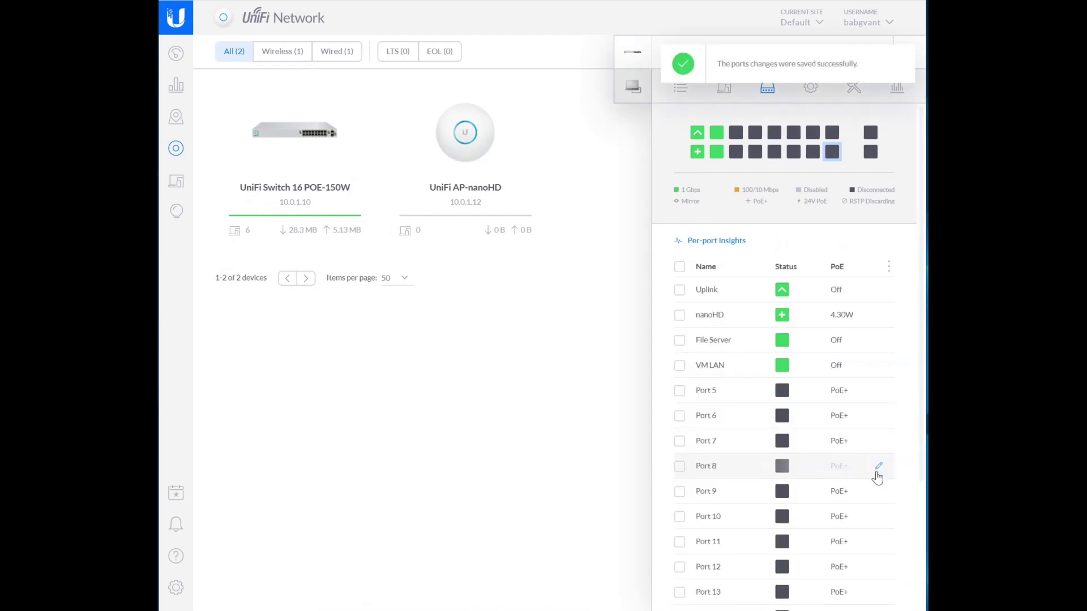
scroll(876, 477, down, 3)
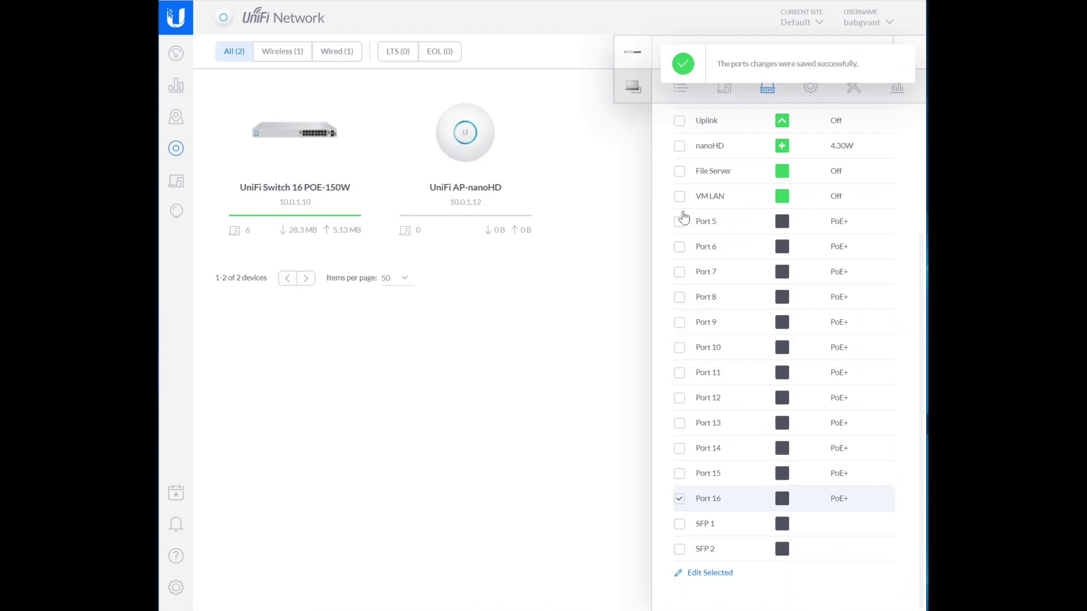
click(907, 63)
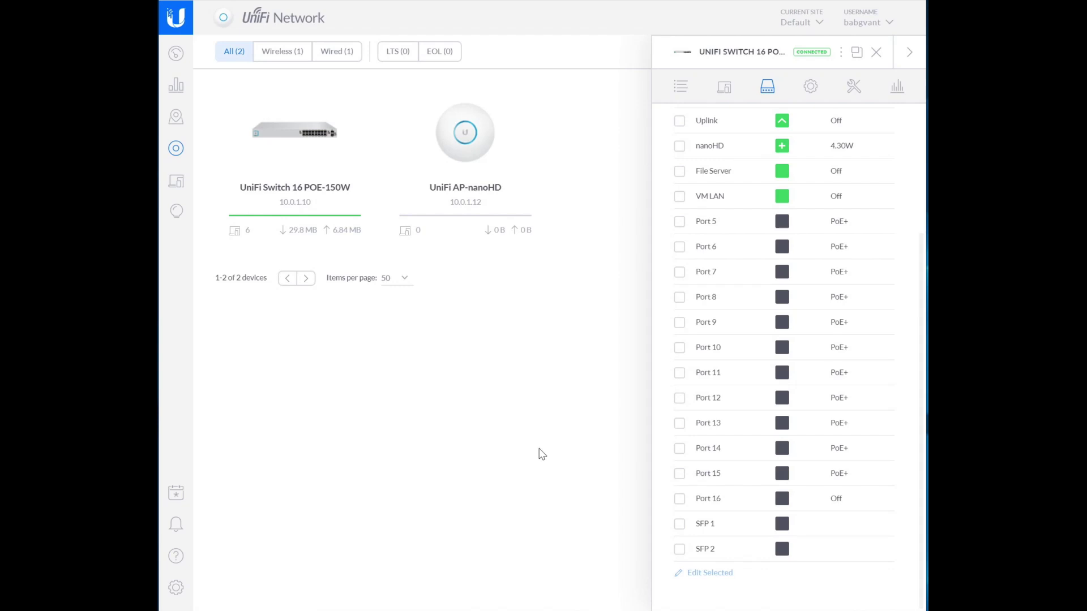
- Uncheck Enable status LED / Screen in Site settings and apply the changes
click(177, 589)
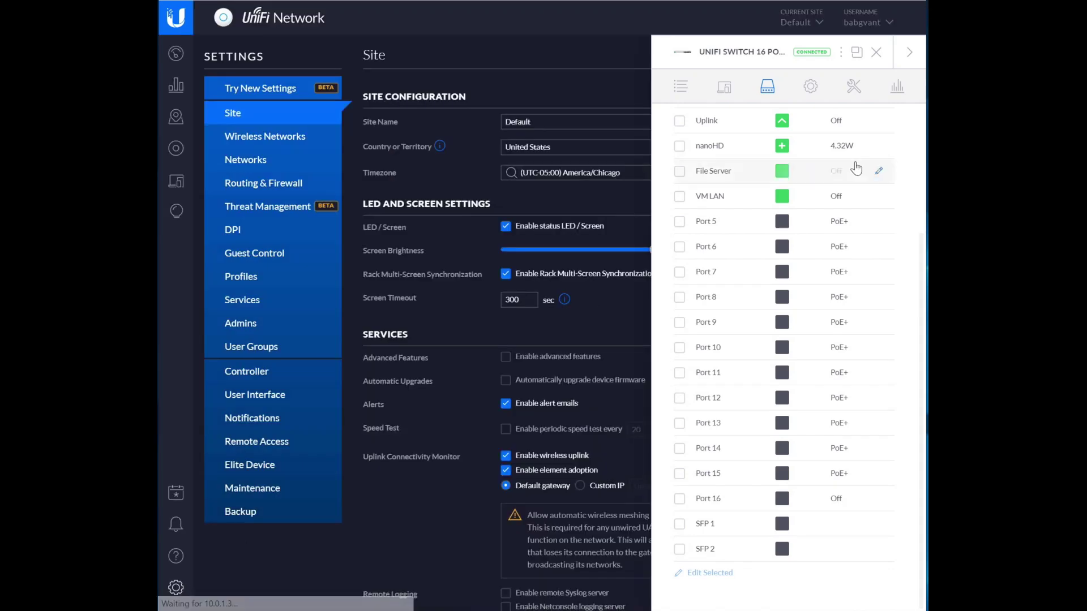
click(909, 52)
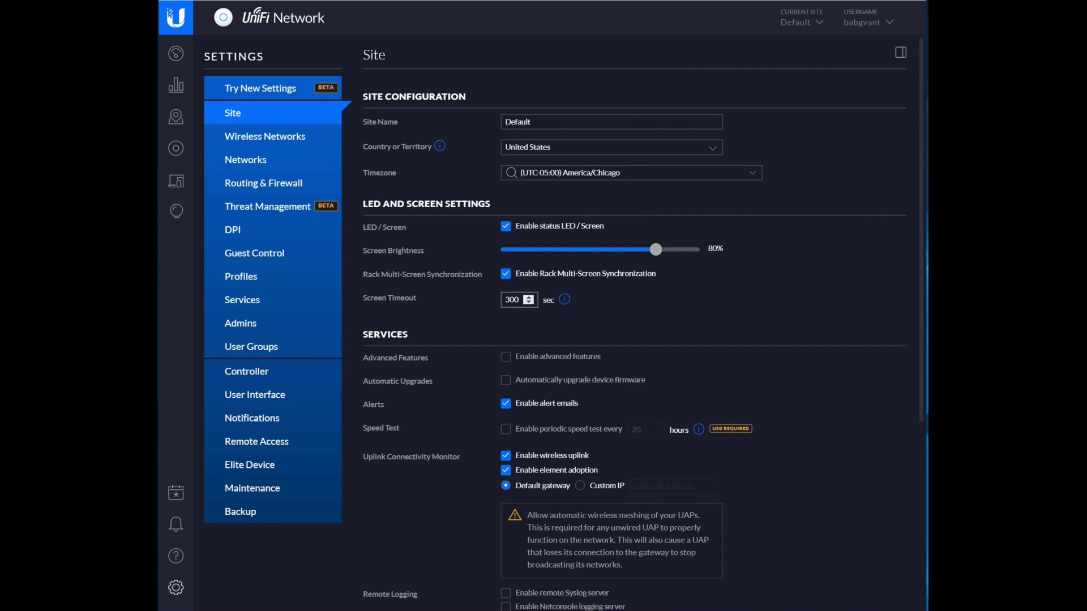
click(506, 227)
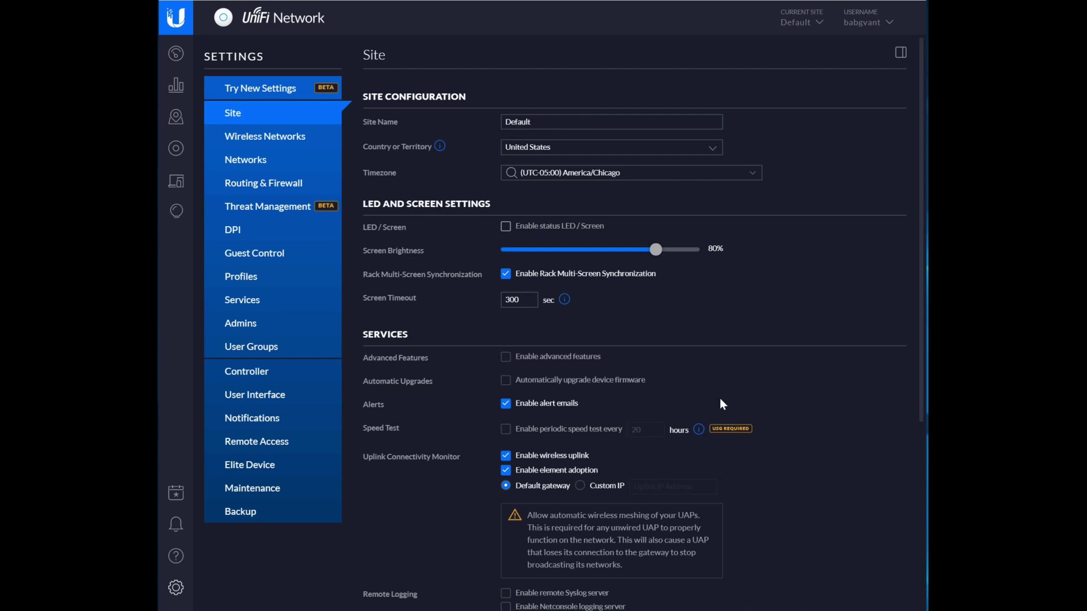
scroll(719, 398, down, 5)
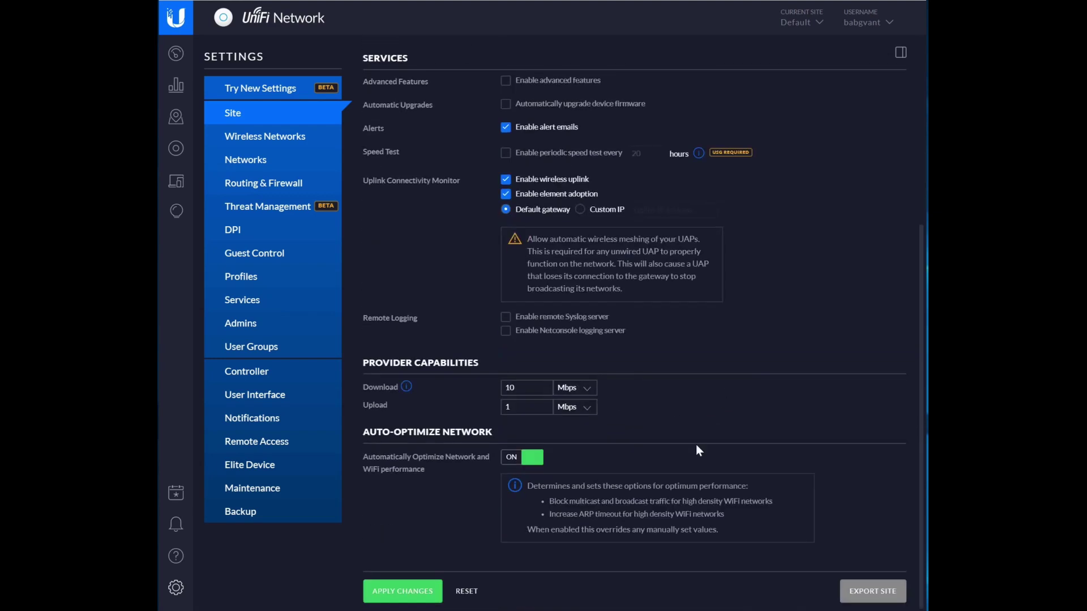
click(429, 597)
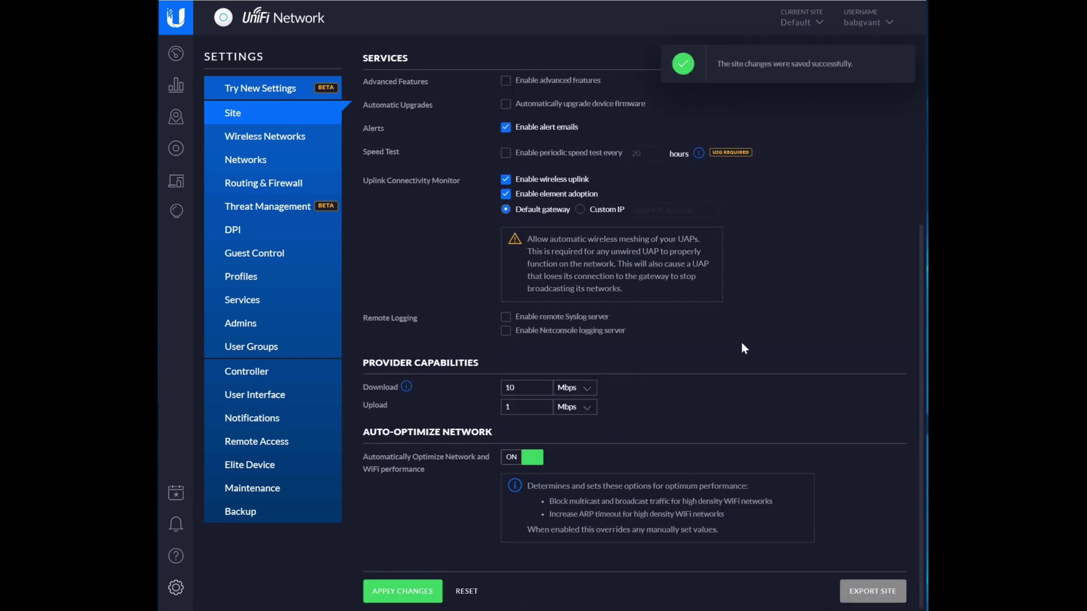
scroll(757, 345, up, 5)
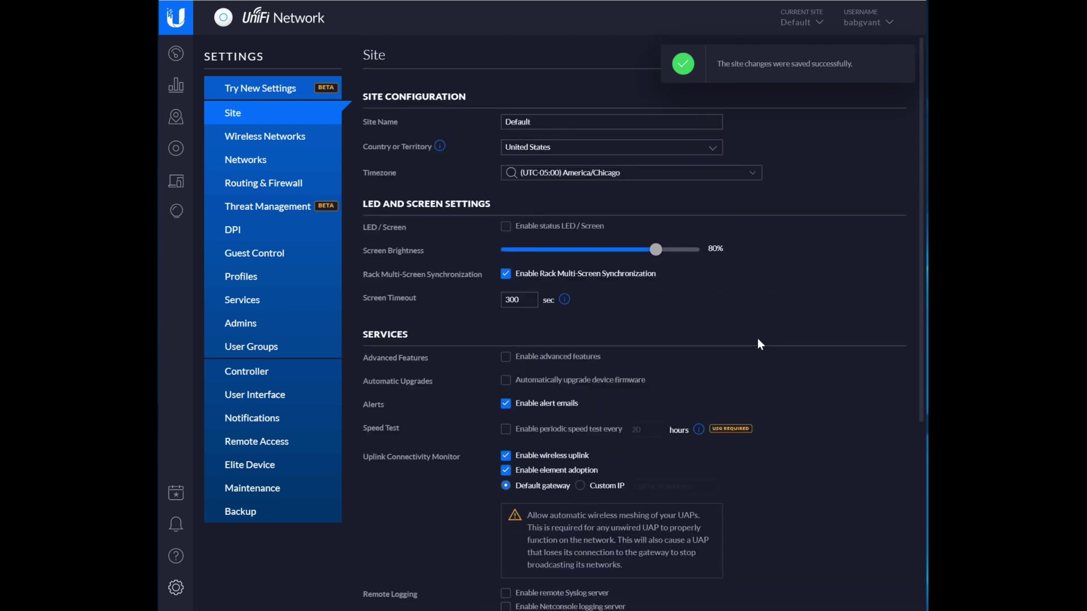